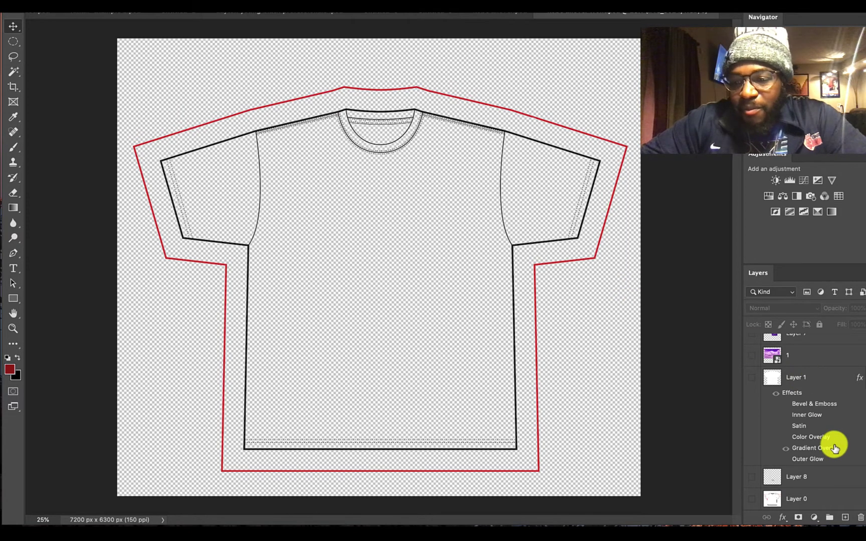
Look through the layer stack, then show the white T-shirt template on Layer 0 and the small purple cloud on Layer 8
scroll(833, 447, "up", 5)
scroll(834, 448, "up", 5)
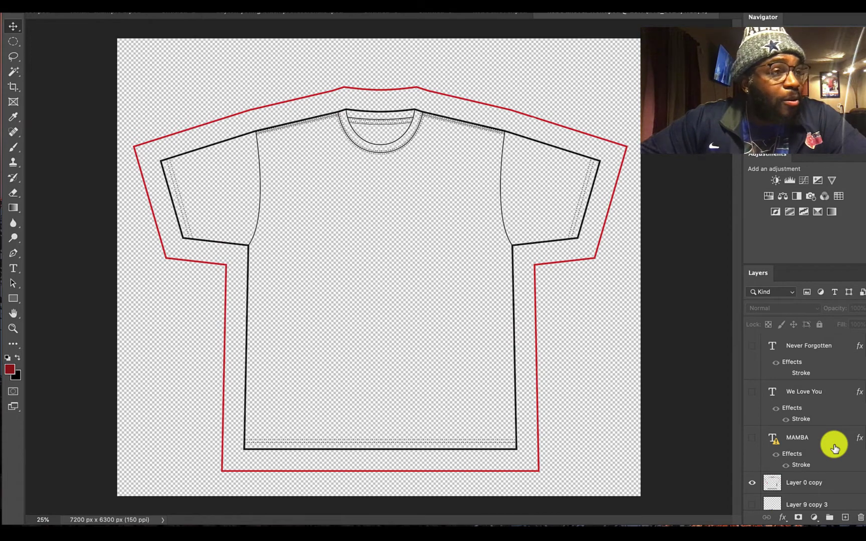
scroll(834, 447, "down", 10)
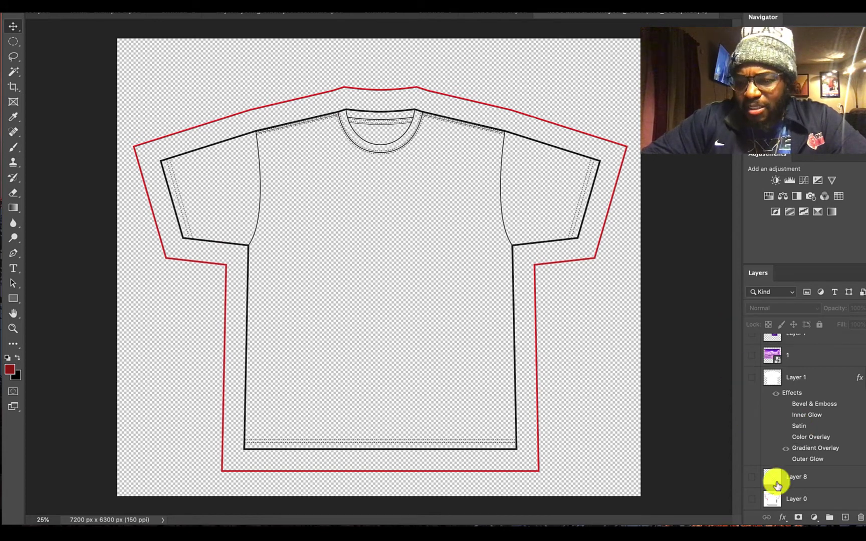
left_click(752, 499)
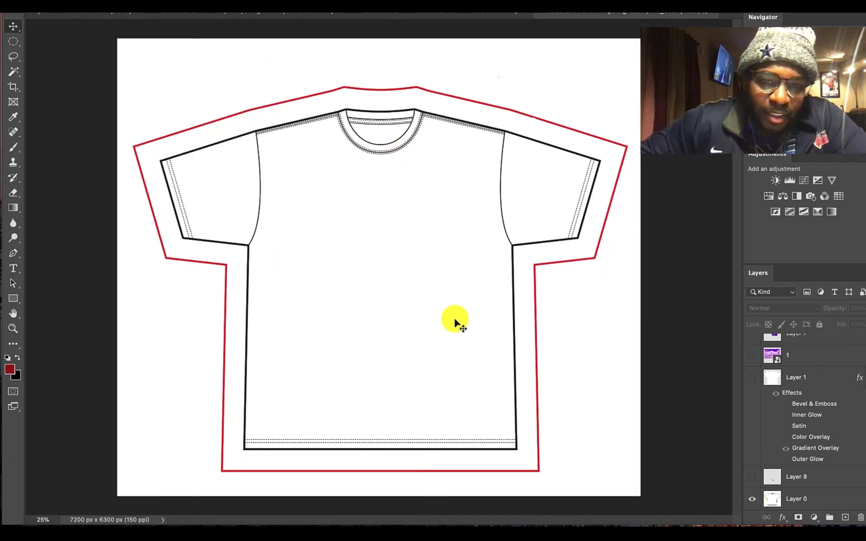
left_click(752, 499)
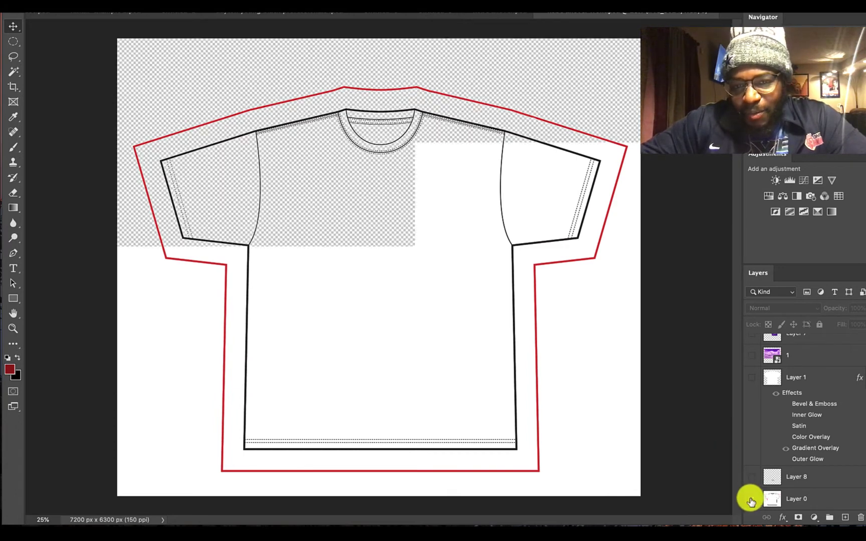
left_click(751, 500)
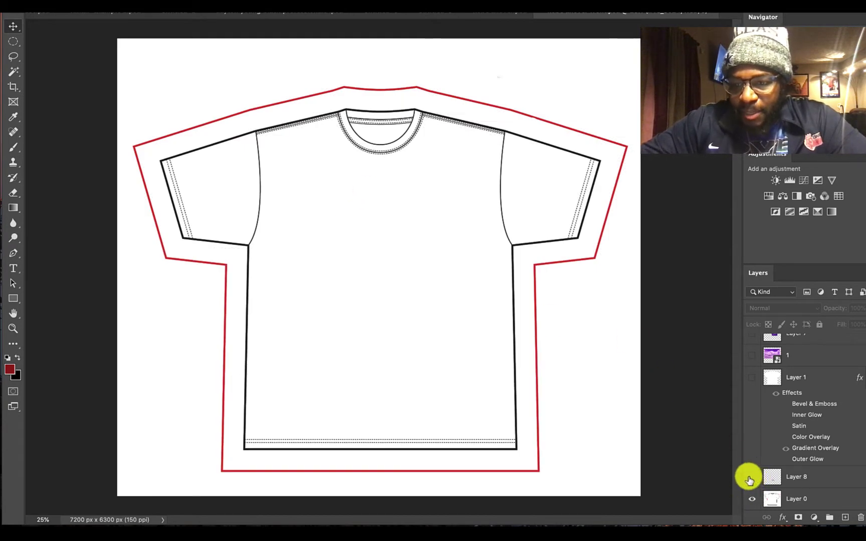
left_click(750, 477)
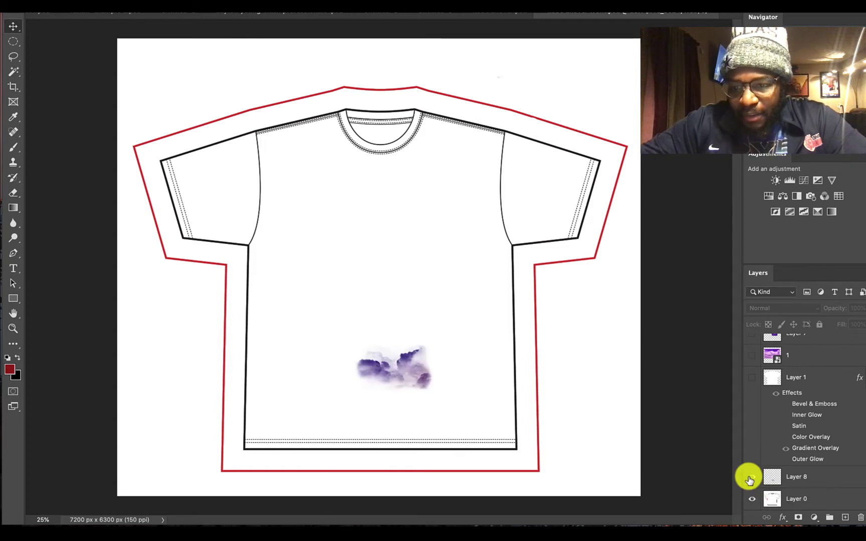
Show the purple and yellow gradient on Layer 1 and the purple sky image on layer 1 above it
scroll(762, 445, "up", 3)
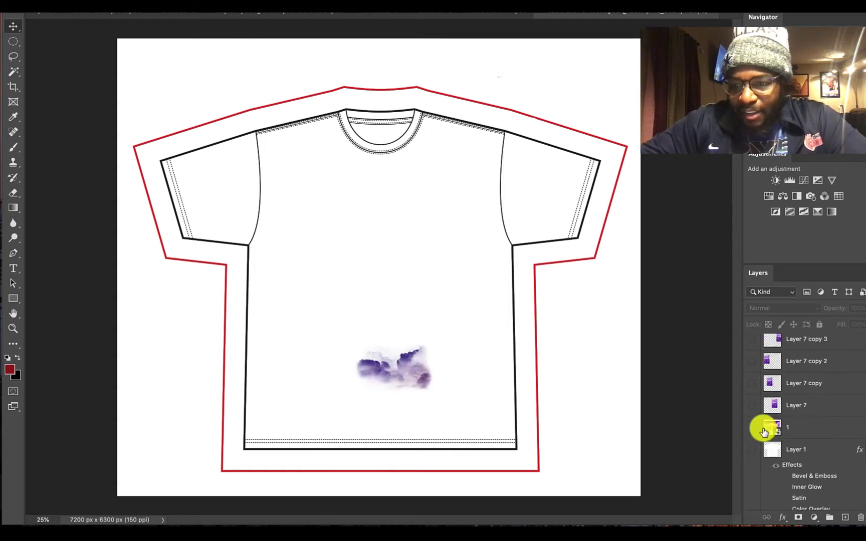
left_click(753, 451)
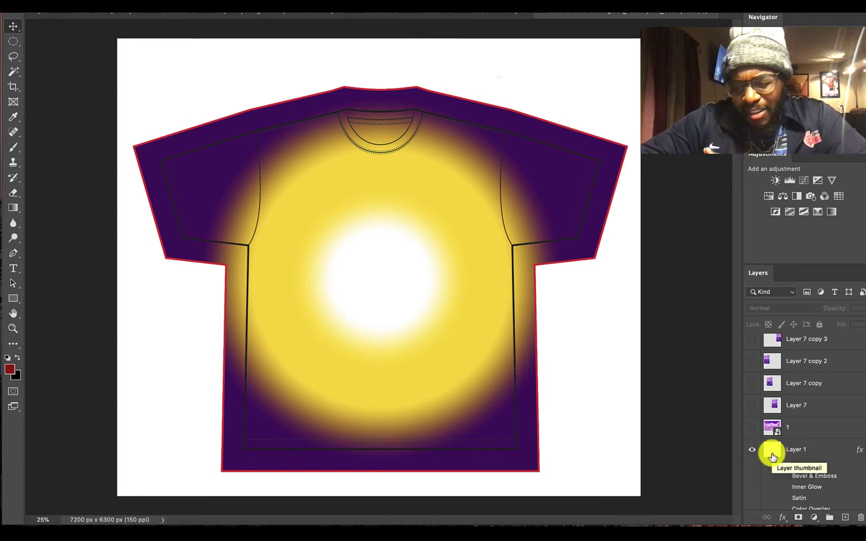
left_click(752, 427)
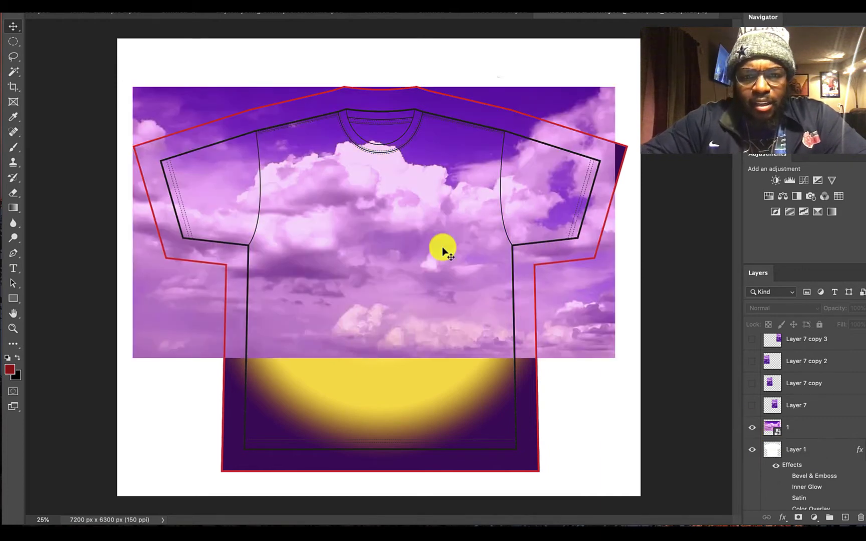
Enlarge the purple sky image slightly from its lower-right corner so it spans the shirt's full sleeve width
left_click(171, 113)
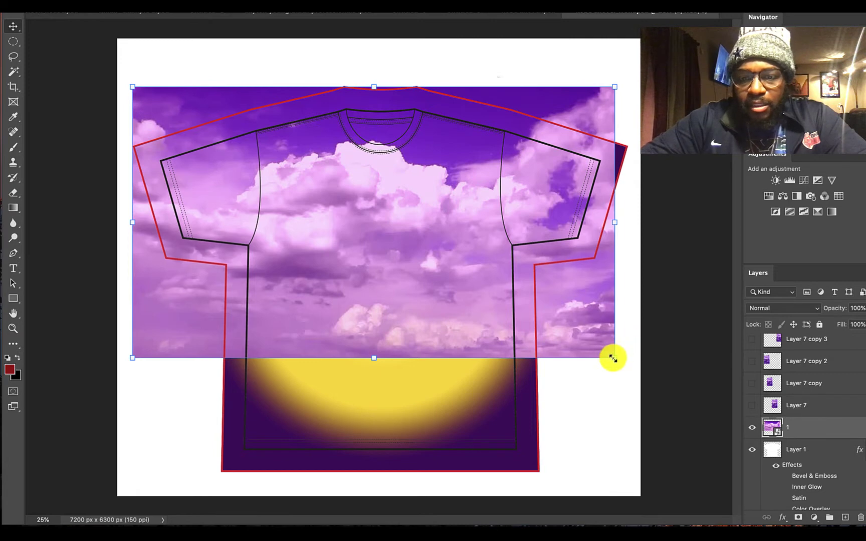
left_click_drag(614, 358, 629, 370)
left_click(13, 28)
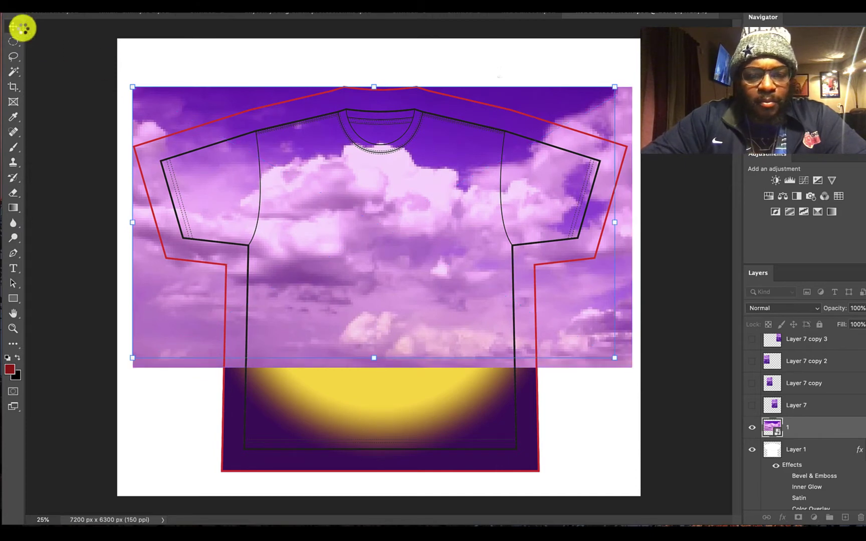
Show the dark purple cloud panels on Layer 7, Layer 7 copy, Layer 7 copy 2 and Layer 7 copy 3
left_click(751, 405)
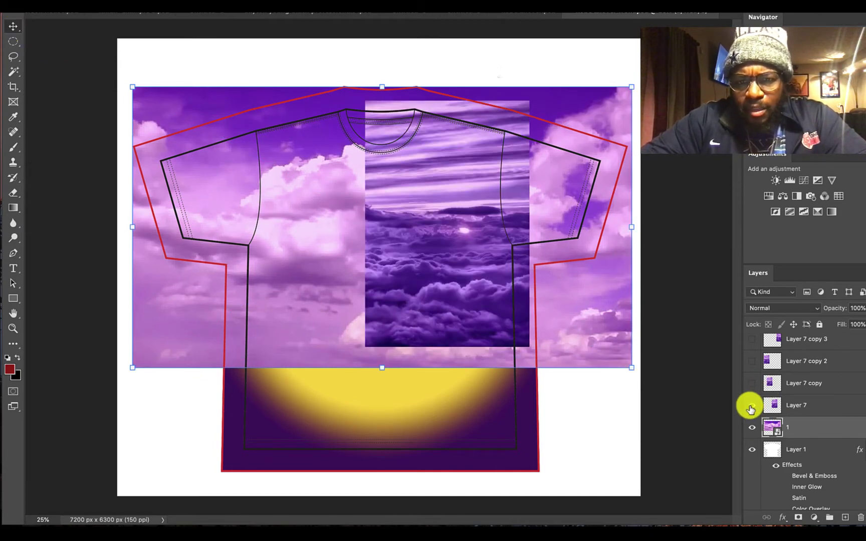
left_click(751, 383)
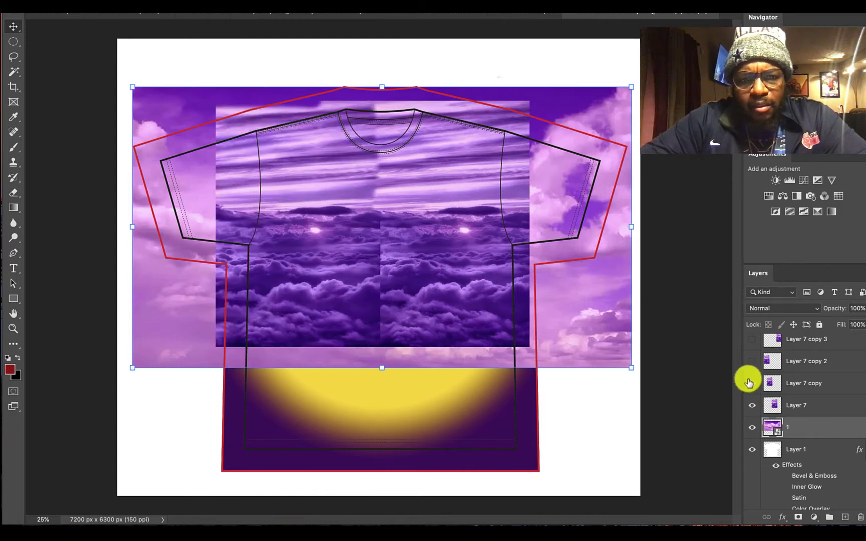
left_click(750, 363)
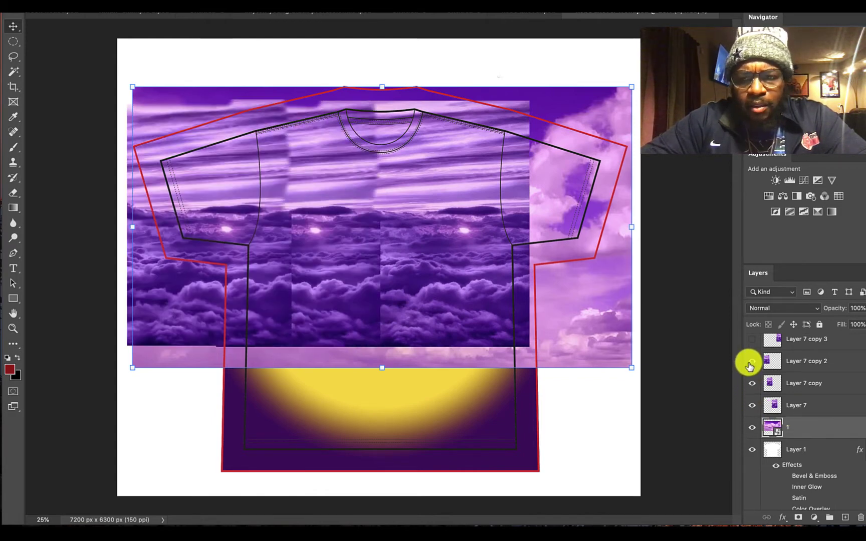
left_click(751, 340)
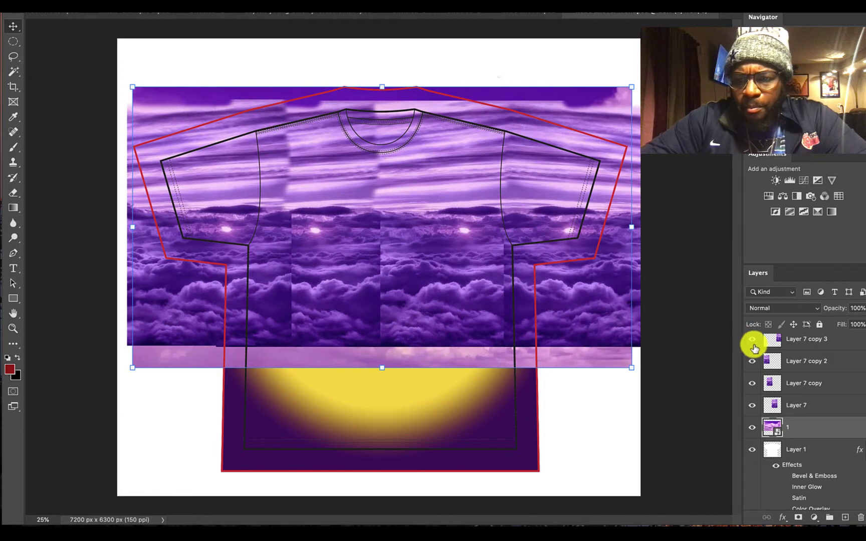
Show the clouds-psd52022 copy and clouds-psd52022 layers, only briefly previewing Layer 5 and the 63641CBB image layer between them
scroll(755, 348, "up", 3)
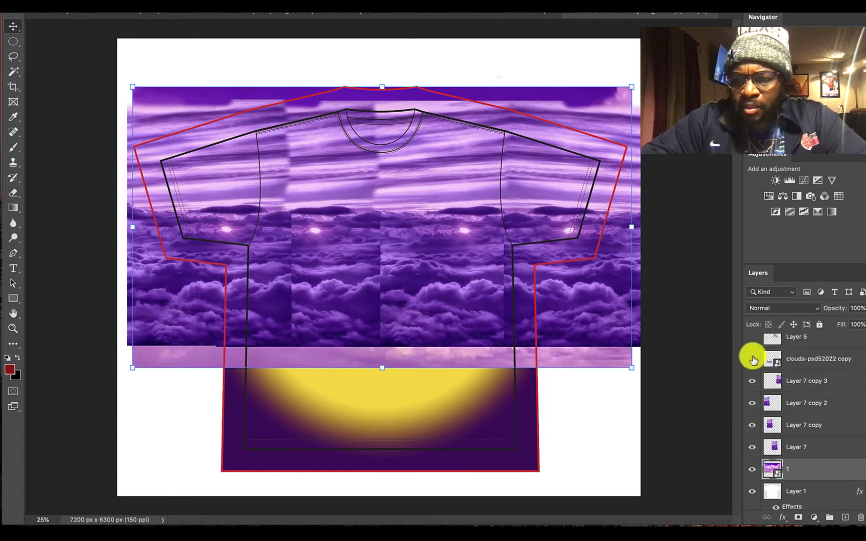
left_click(753, 360)
scroll(752, 361, "up", 1)
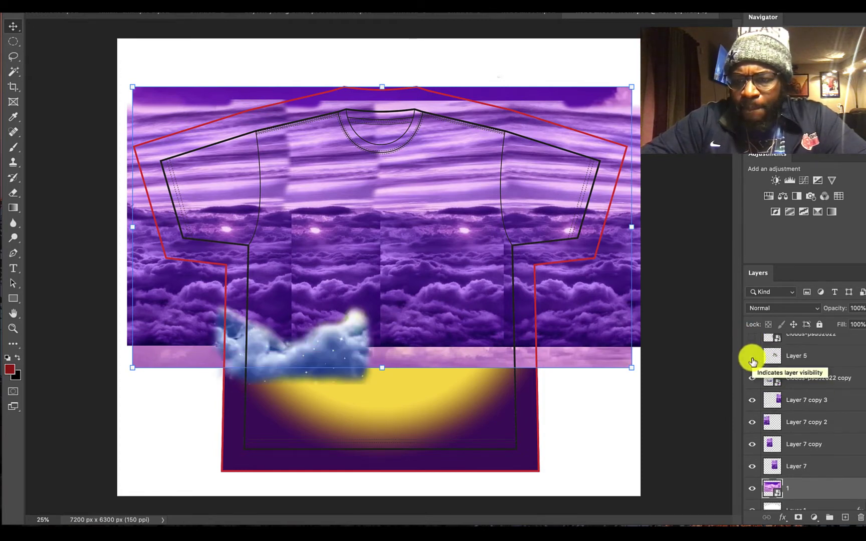
left_click(752, 359)
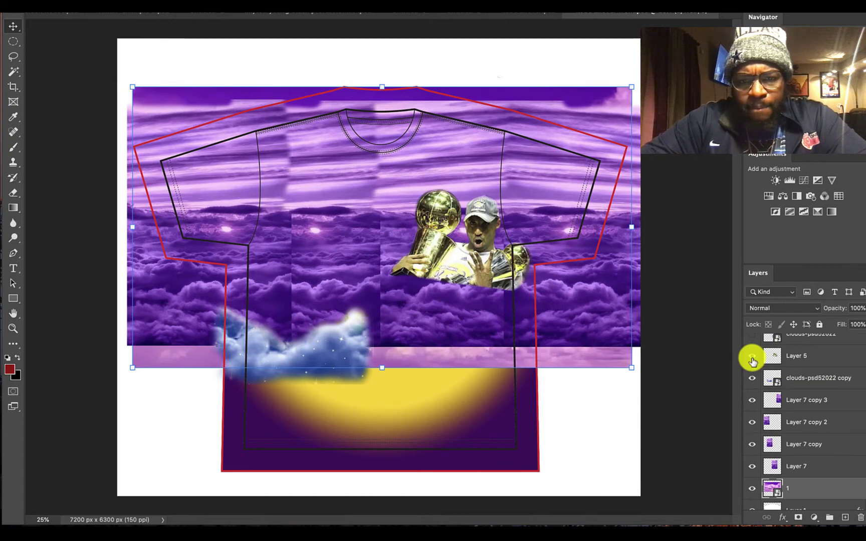
left_click(752, 357)
scroll(753, 361, "up", 1)
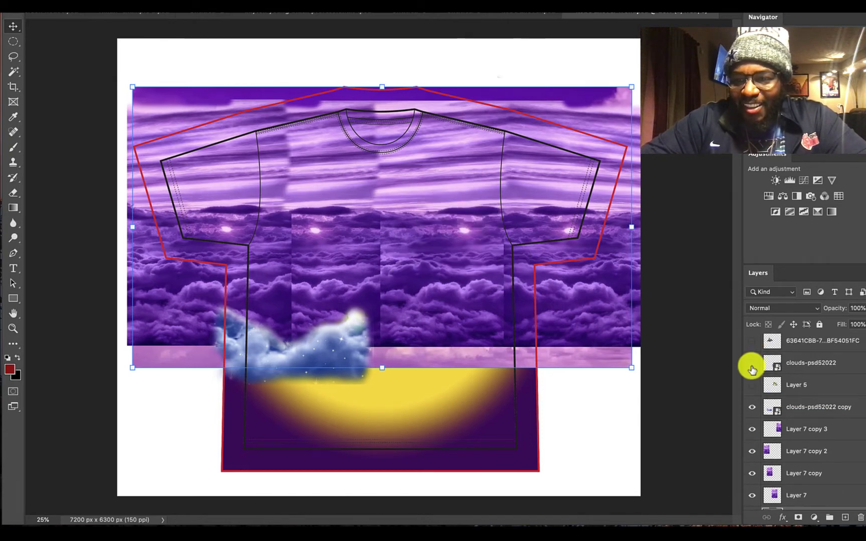
left_click(752, 364)
scroll(752, 364, "up", 1)
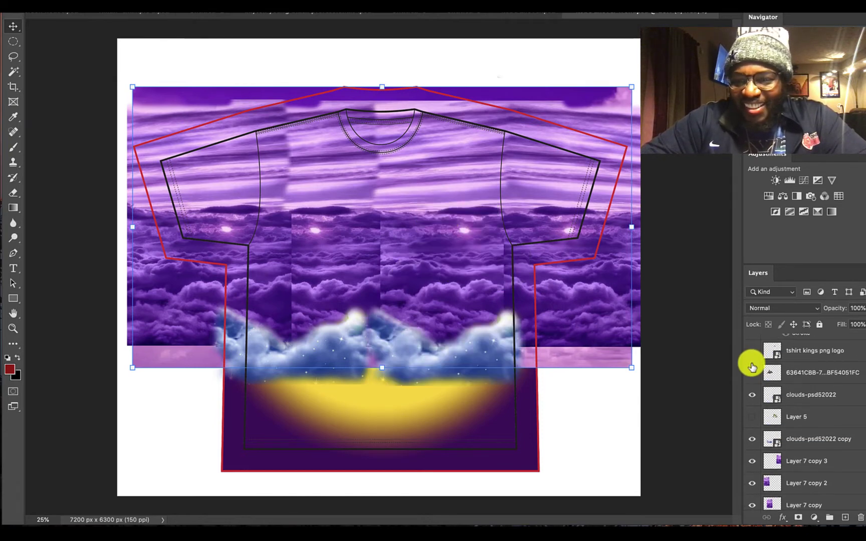
left_click(752, 373)
left_click(752, 374)
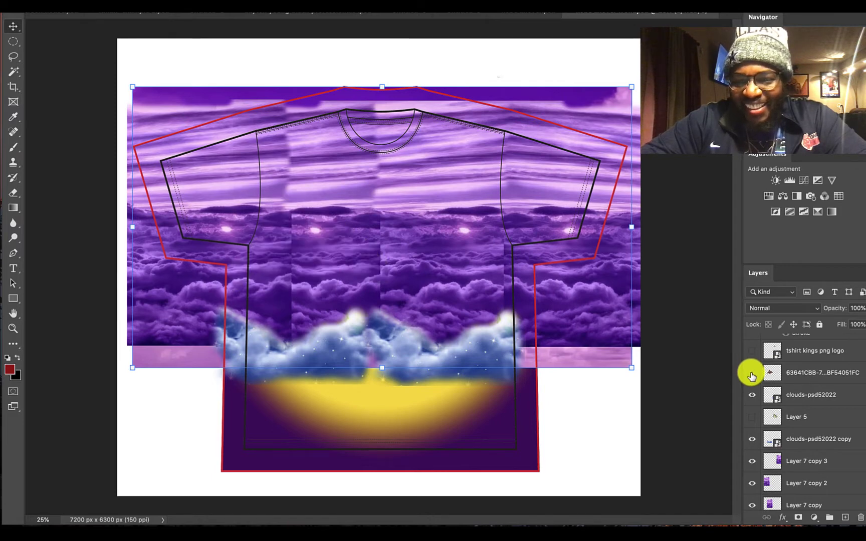
Show the tshirt kings png logo, the KOBE text and the white dove over the left sleeve
scroll(752, 376, "up", 1)
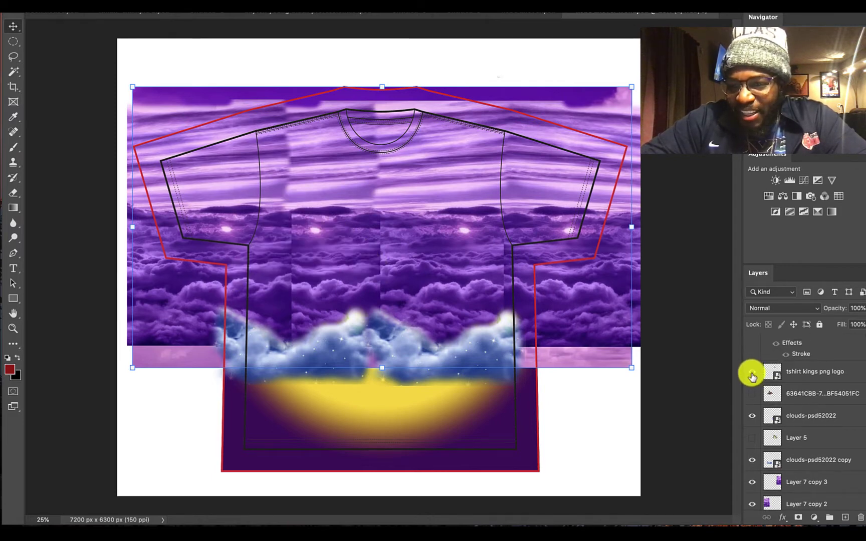
left_click(752, 372)
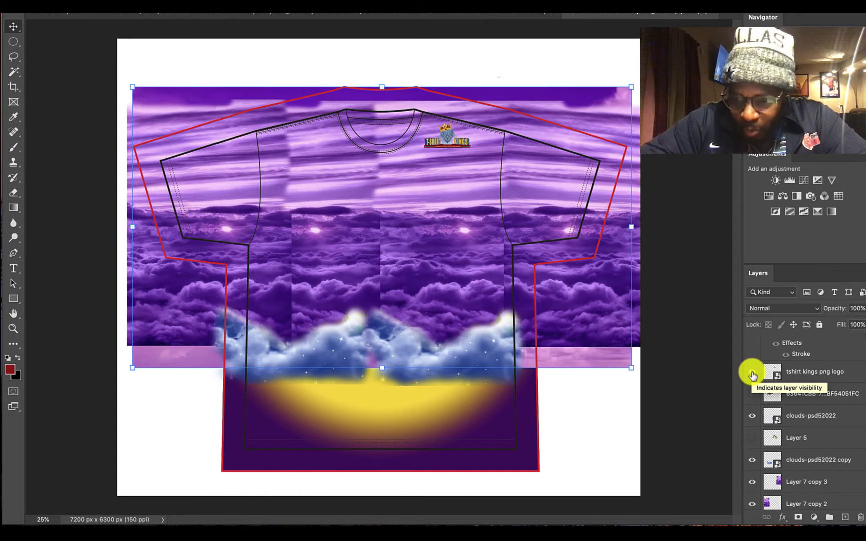
scroll(752, 374, "up", 2)
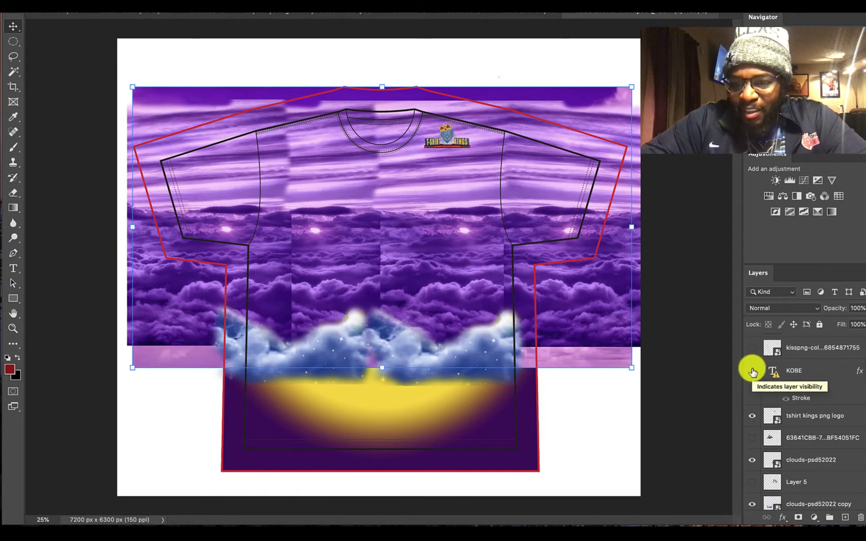
left_click(752, 373)
scroll(753, 374, "up", 2)
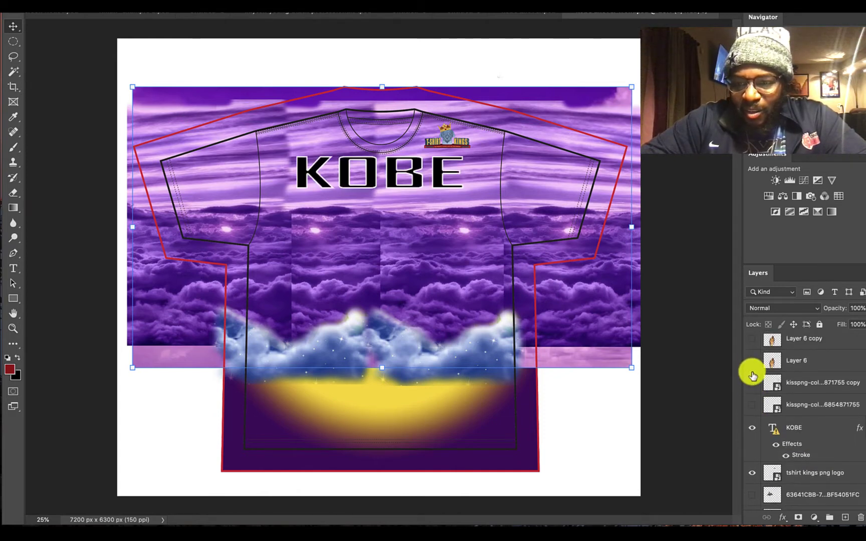
left_click(751, 407)
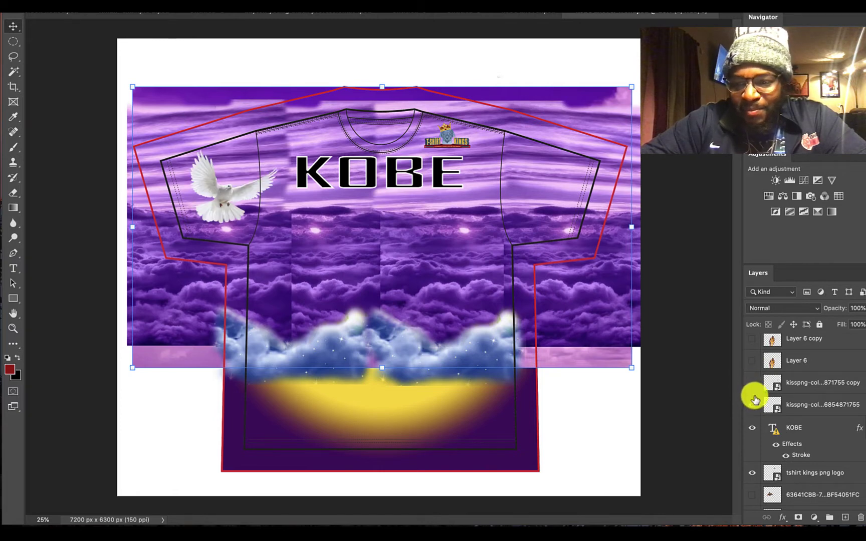
Preview the photo collage on Layer 4 and delete that layer
scroll(750, 376, "up", 3)
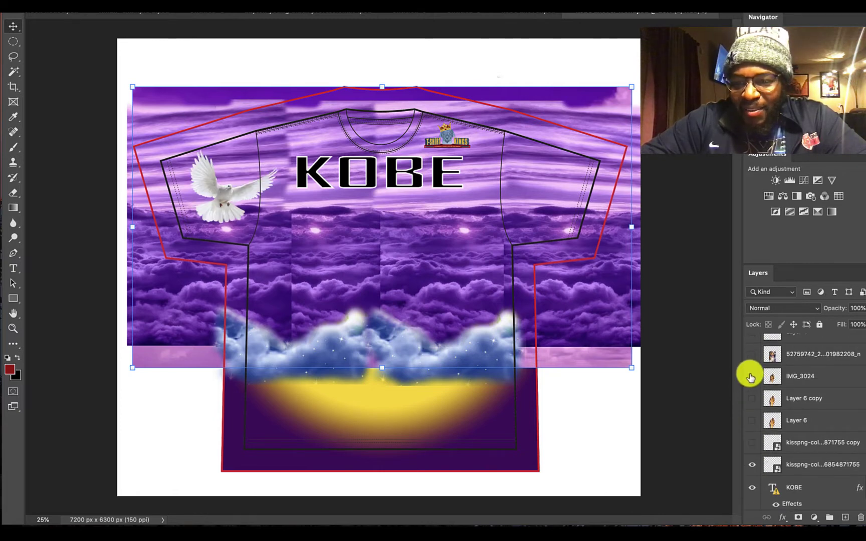
scroll(750, 377, "up", 1)
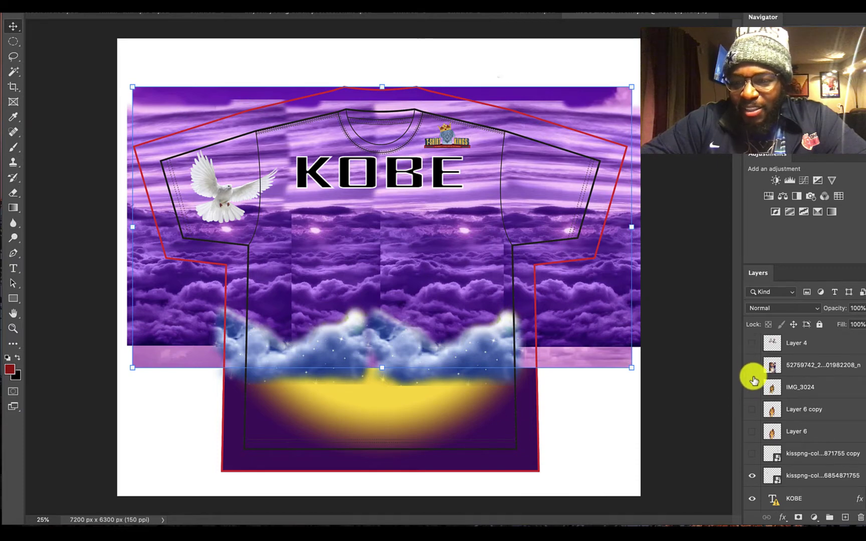
scroll(755, 371, "up", 1)
left_click(752, 365)
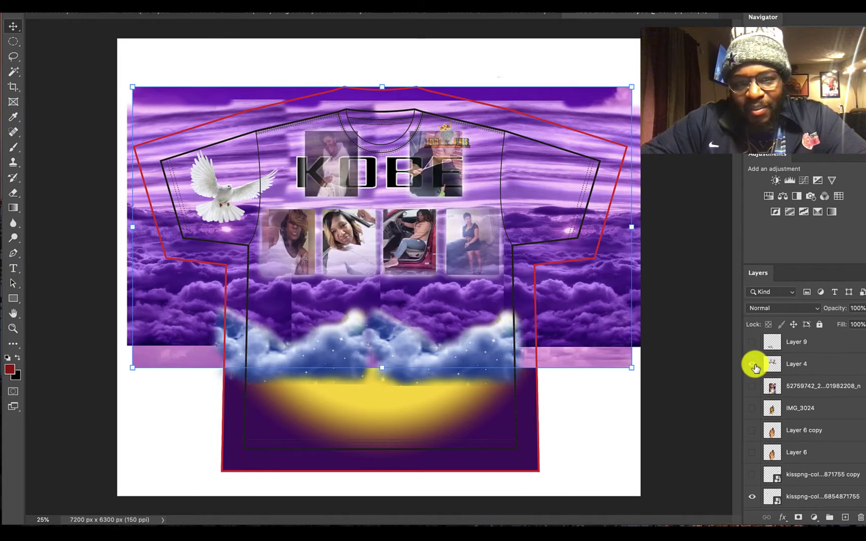
left_click(753, 364)
scroll(756, 369, "up", 1)
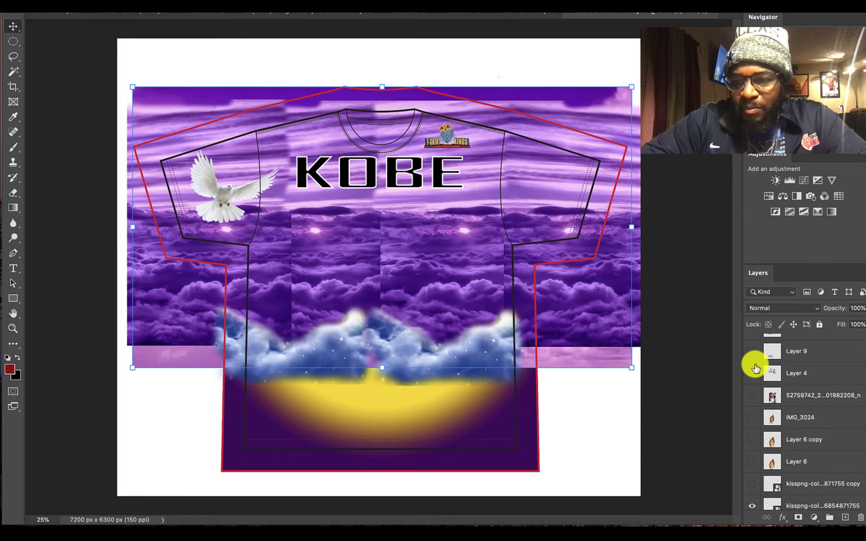
left_click(806, 373)
key("Delete")
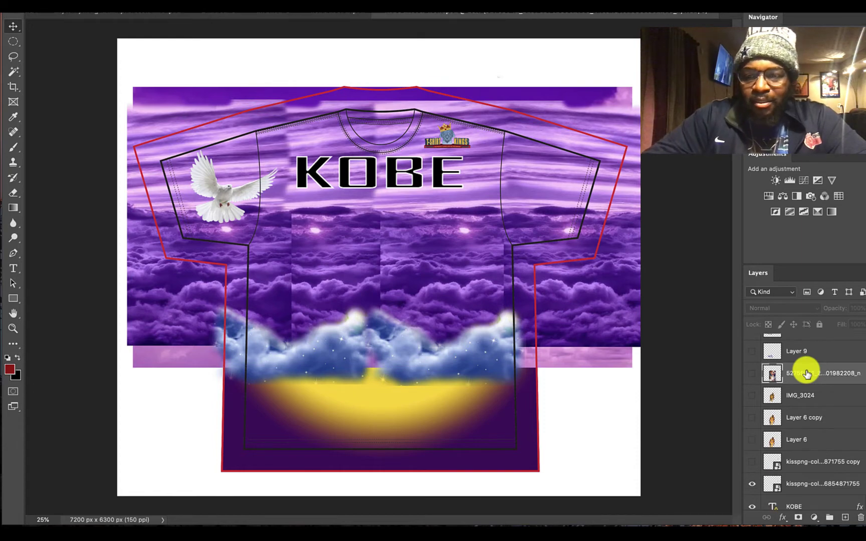
Show the purple cloud layers Layer 9, Layer 9 copy, Layer 9 copy 2 and Layer 9 copy 3 across the shirt's lower front
scroll(753, 379, "up", 2)
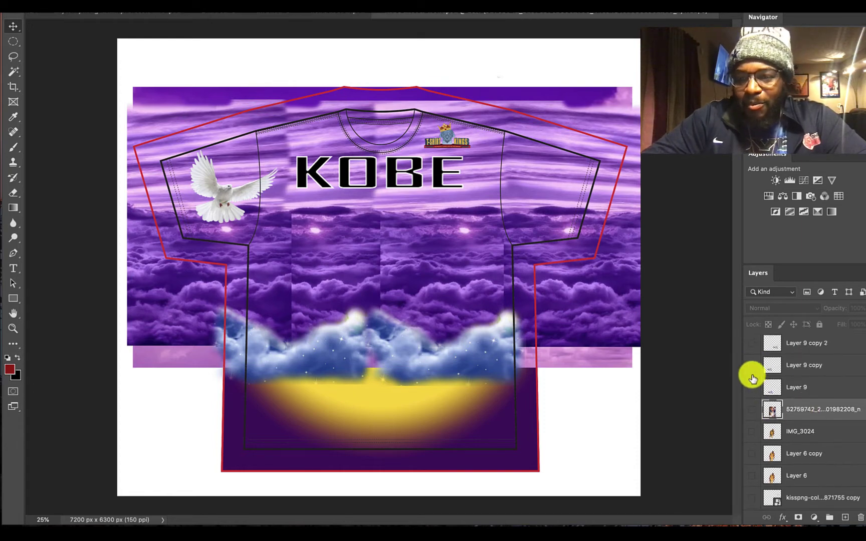
scroll(752, 378, "up", 1)
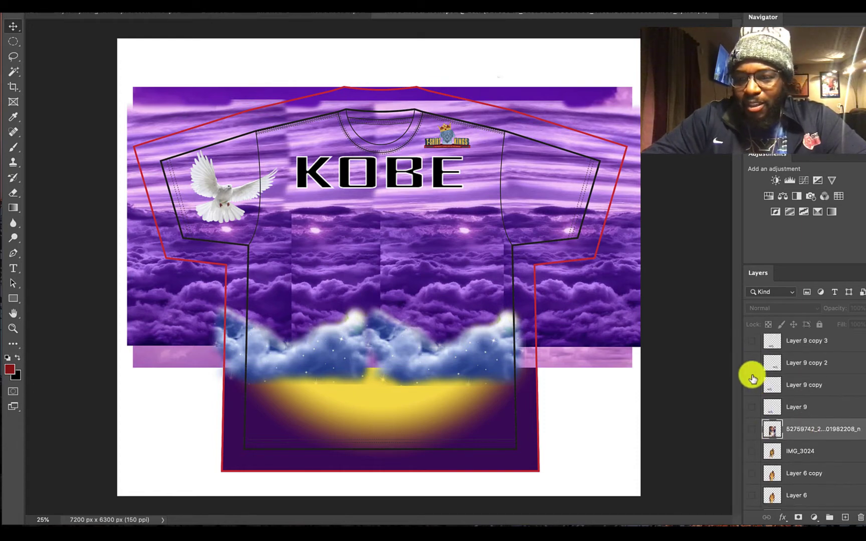
left_click(753, 409)
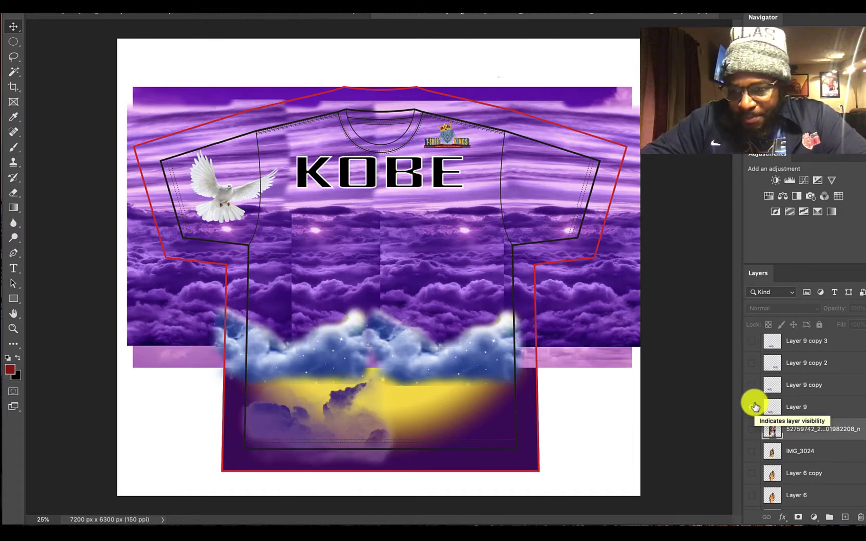
left_click(752, 385)
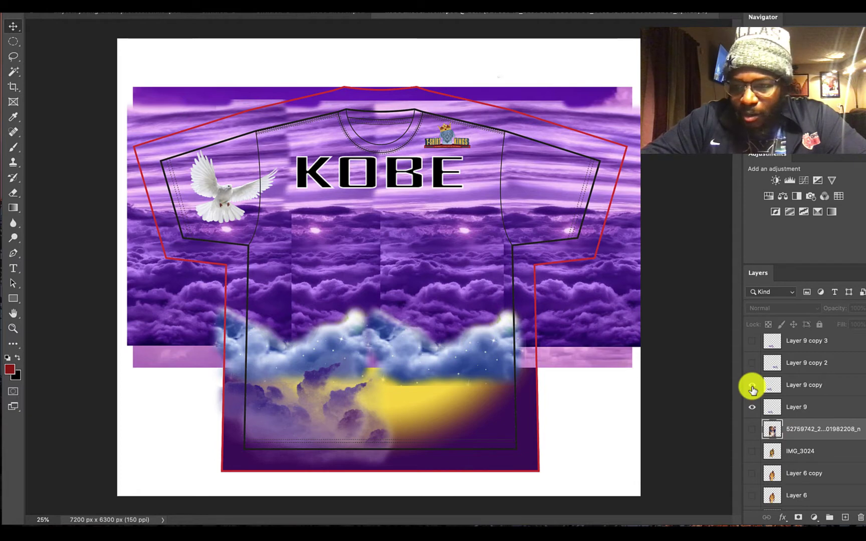
left_click(750, 363)
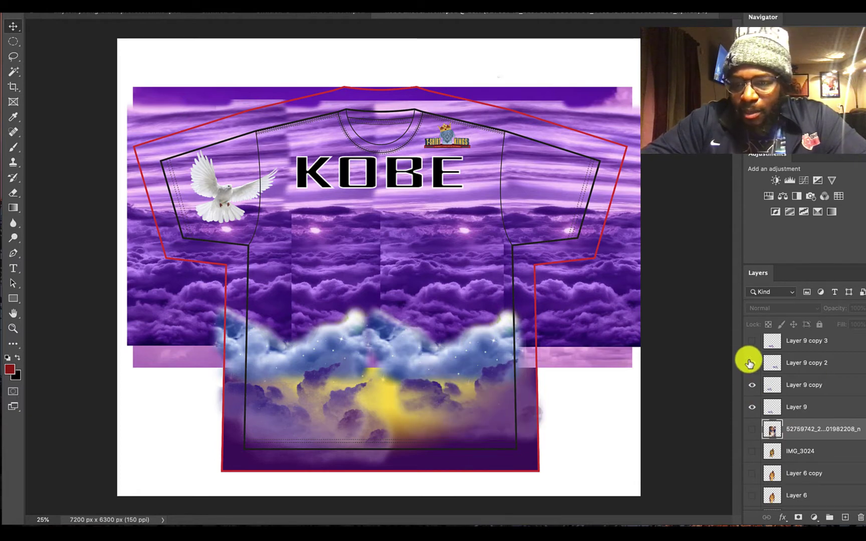
scroll(749, 363, "up", 1)
left_click(749, 360)
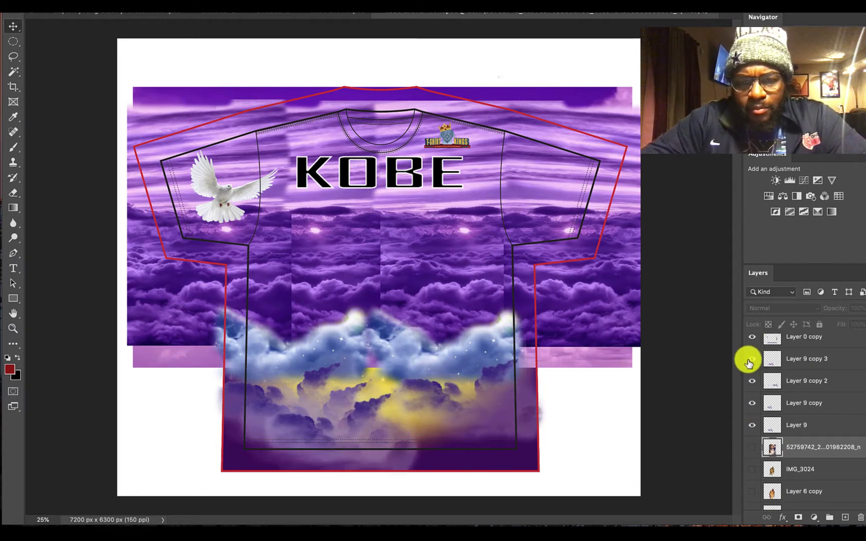
Show the MAMBA and We Love You text layers at the bottom of the shirt
scroll(748, 363, "up", 1)
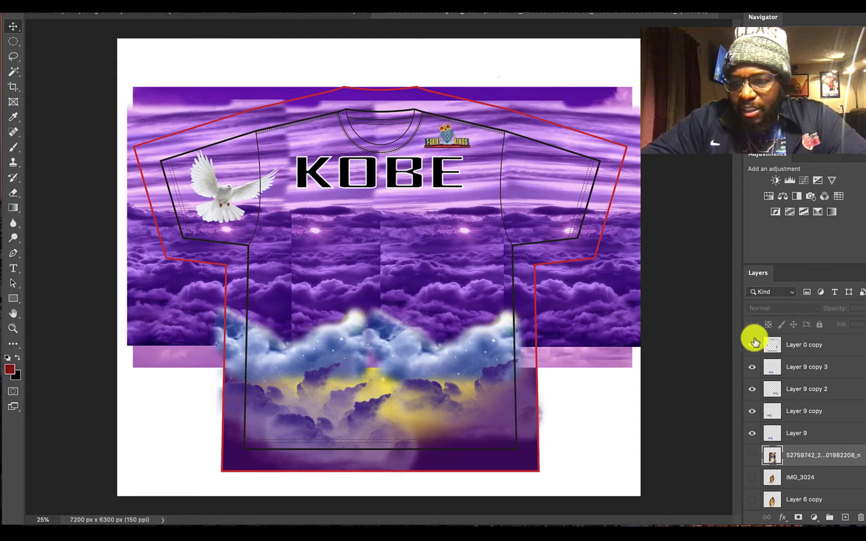
scroll(756, 372, "up", 5)
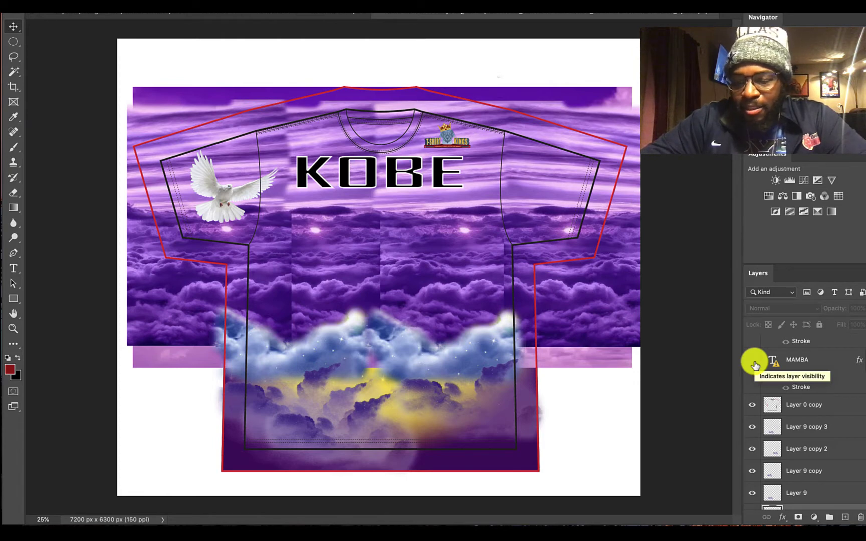
left_click(753, 362)
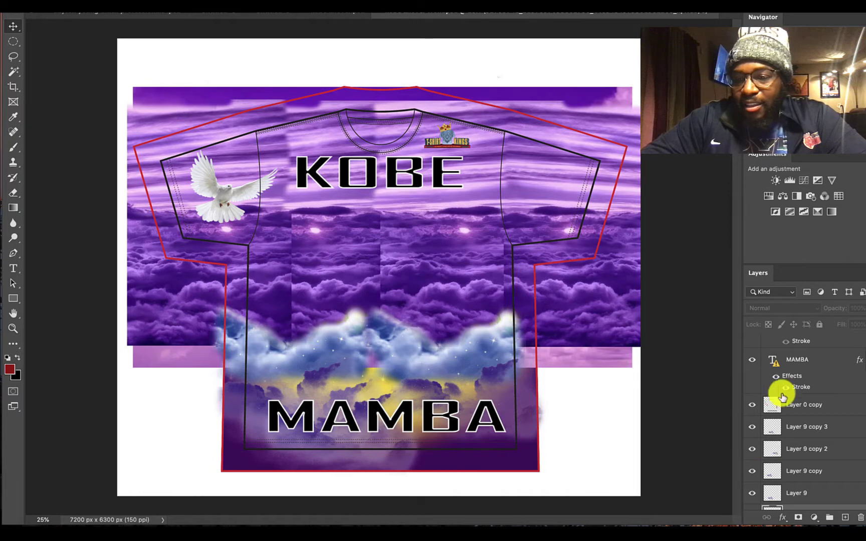
scroll(782, 391, "up", 3)
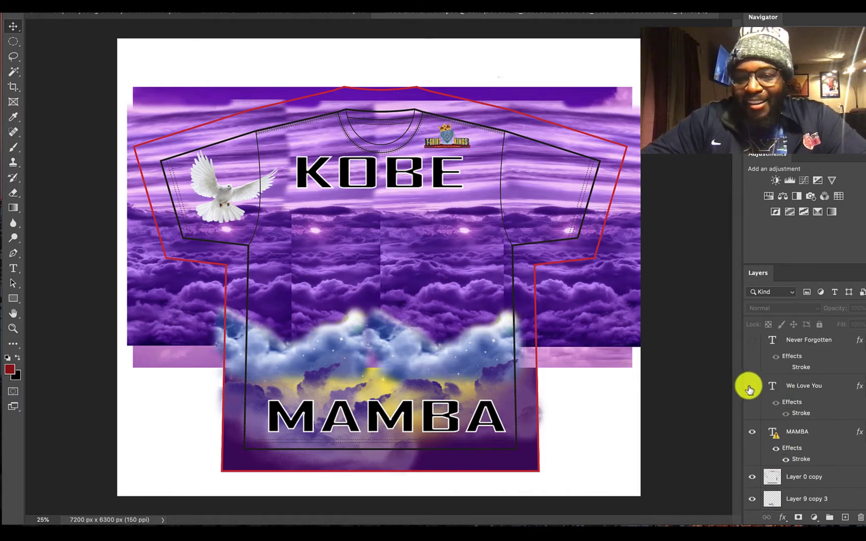
left_click(751, 388)
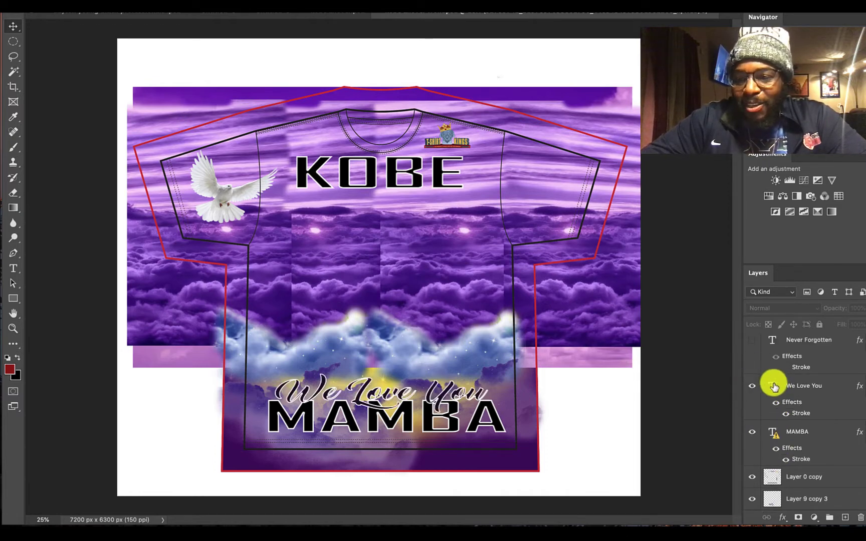
scroll(757, 390, "up", 1)
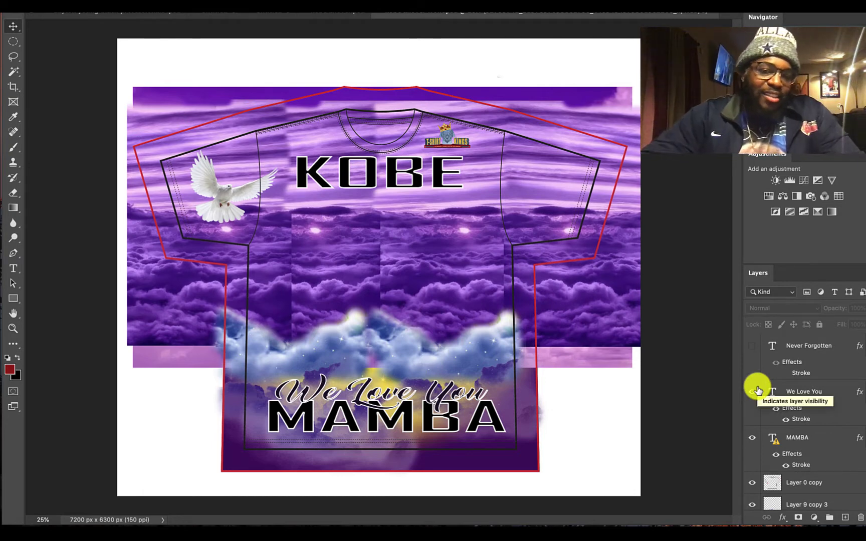
Change the KOBE text's font to Gobold Bold, accepting font substitution, and center the word on the chest below the logo
left_click(13, 270)
left_click(368, 177)
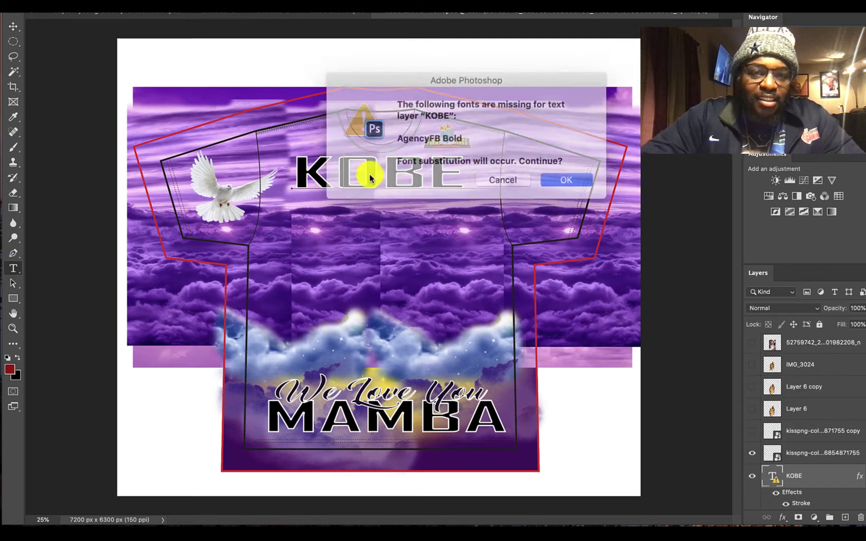
left_click(543, 172)
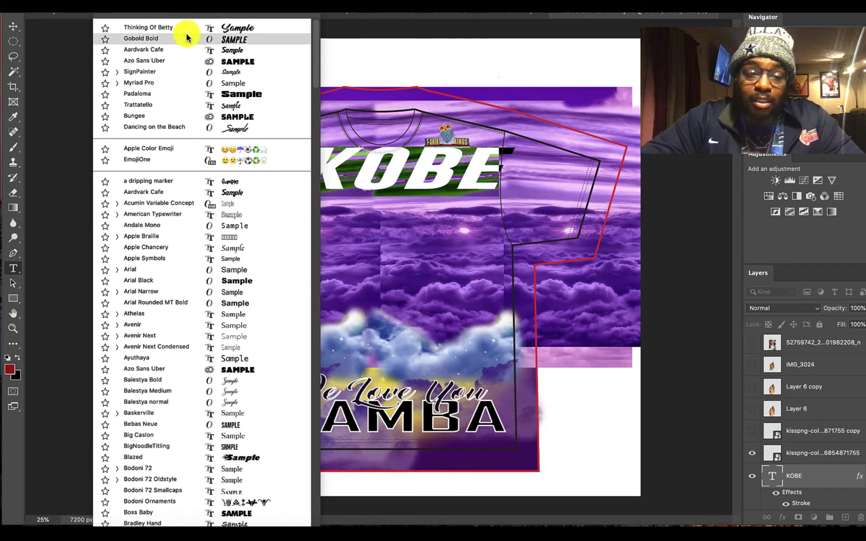
left_click(186, 38)
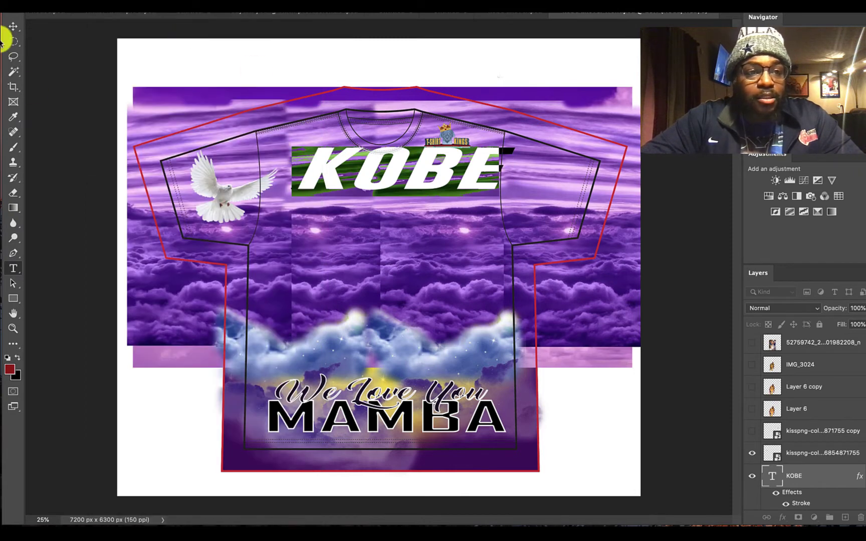
left_click(15, 25)
left_click(395, 192)
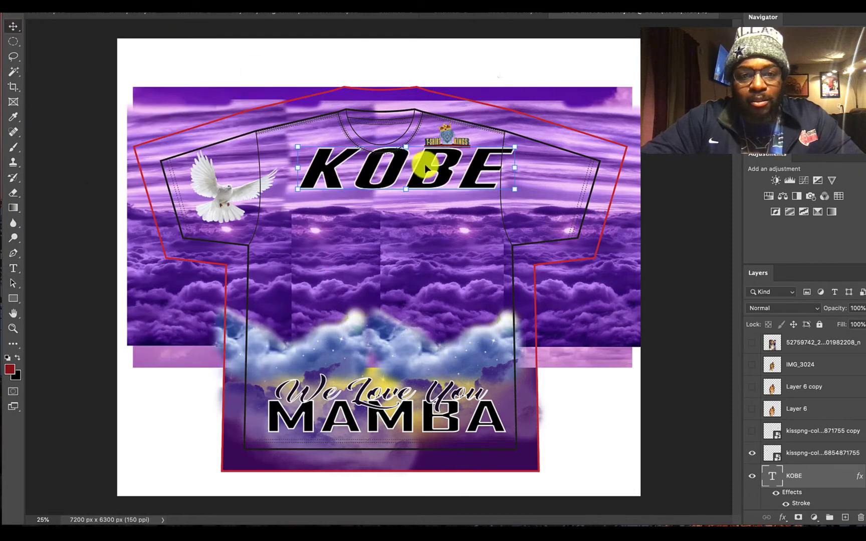
left_click_drag(425, 168, 404, 176)
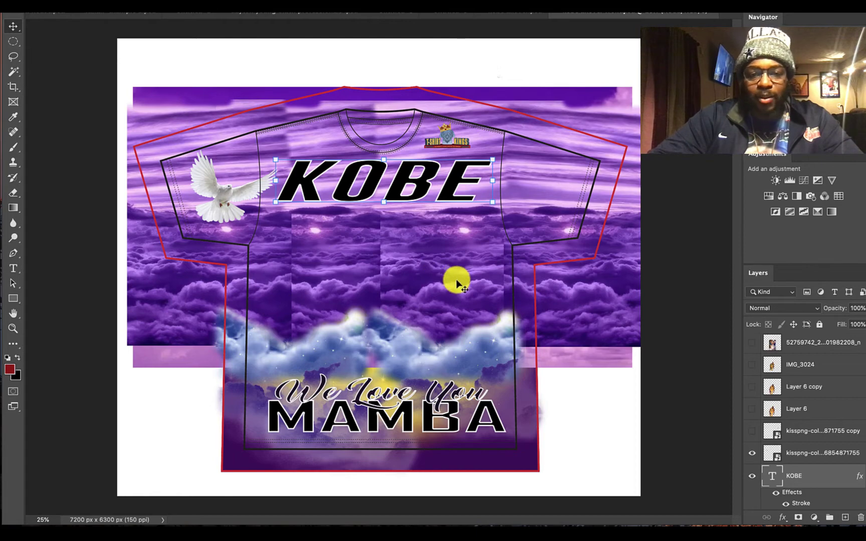
Change the MAMBA text's font to Gobold Bold, accepting the substitution of the missing font
left_click(13, 269)
left_click(328, 423)
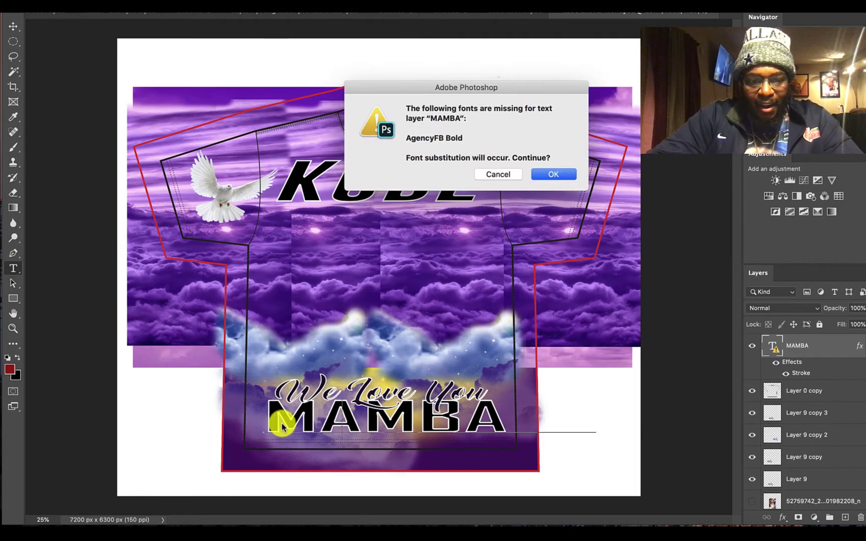
left_click(559, 174)
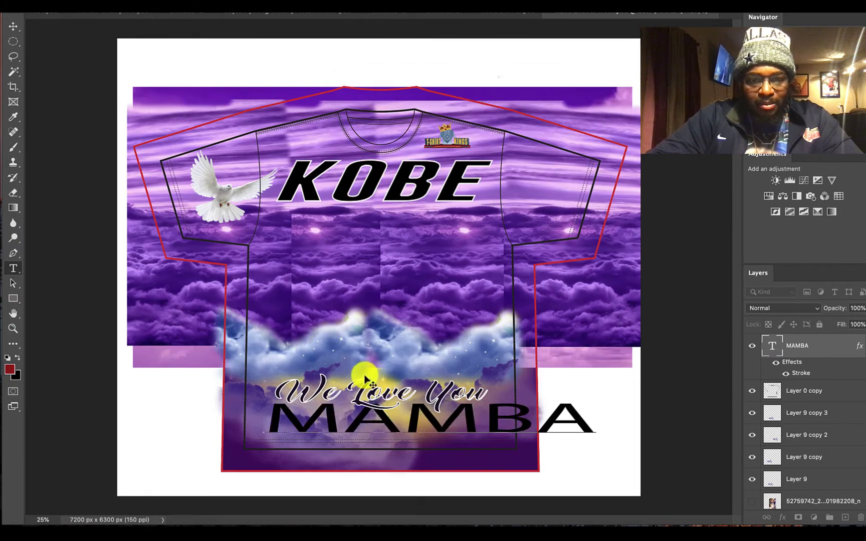
left_click_drag(270, 418, 696, 400)
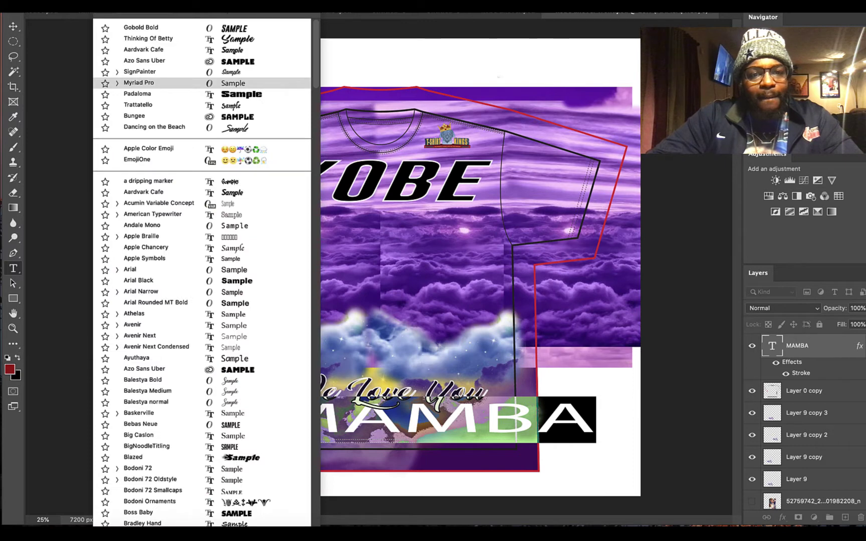
left_click(233, 29)
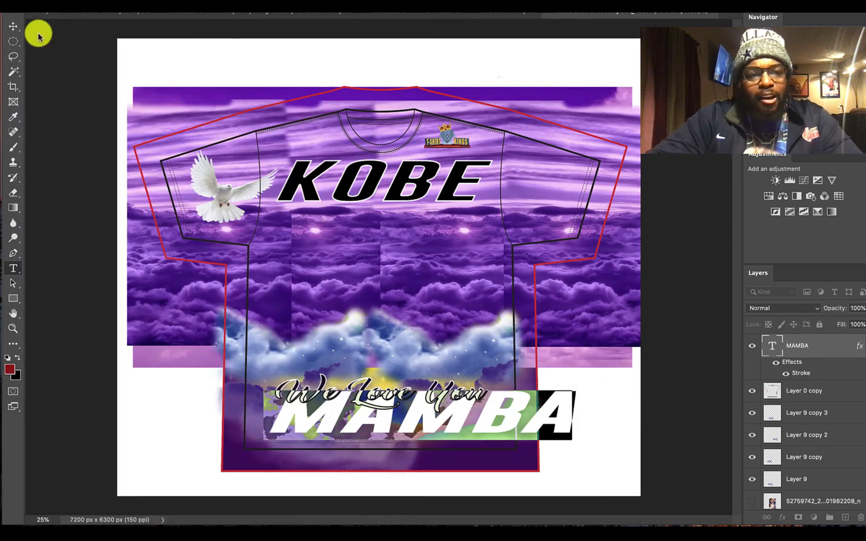
Resize the MAMBA text so it fits within the width of the shirt's body near the hem
left_click(13, 27)
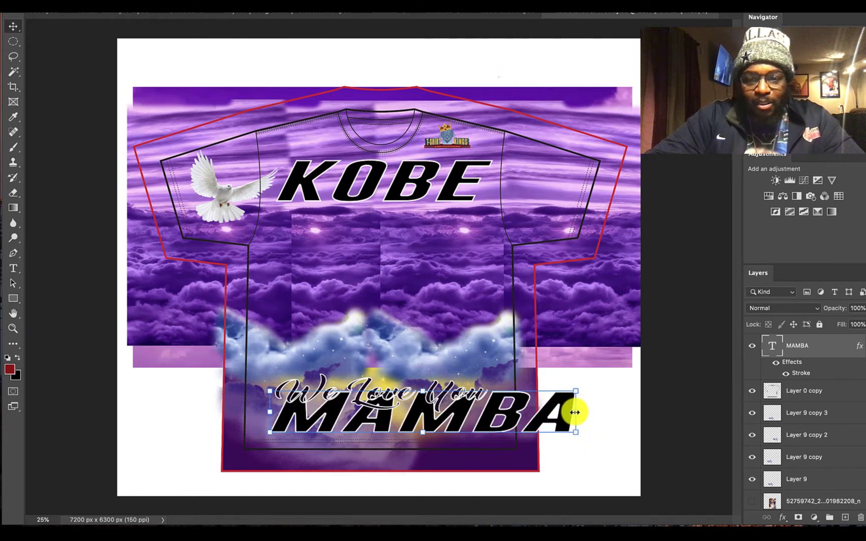
left_click_drag(575, 412, 508, 415)
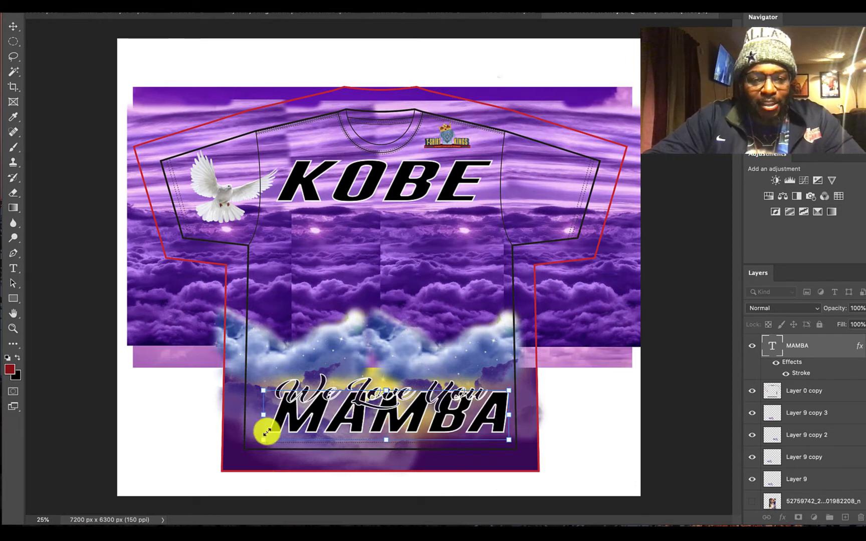
left_click_drag(260, 442, 251, 445)
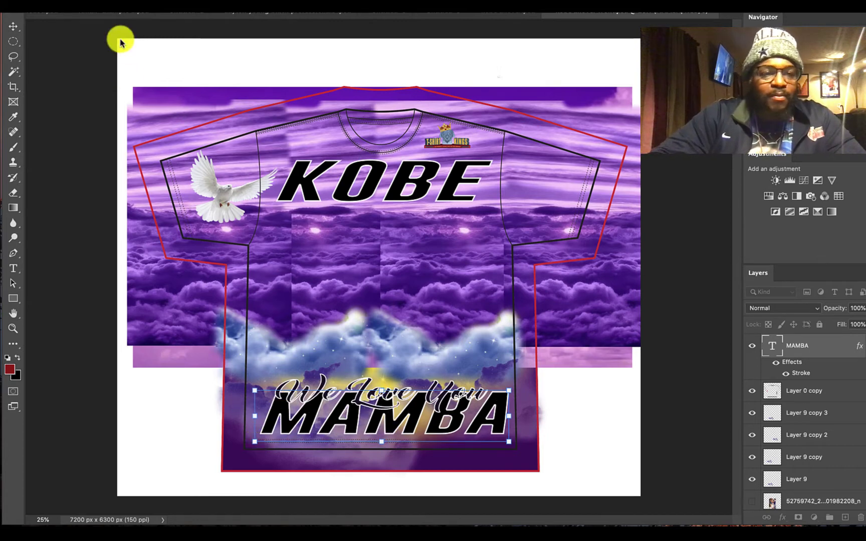
left_click(13, 26)
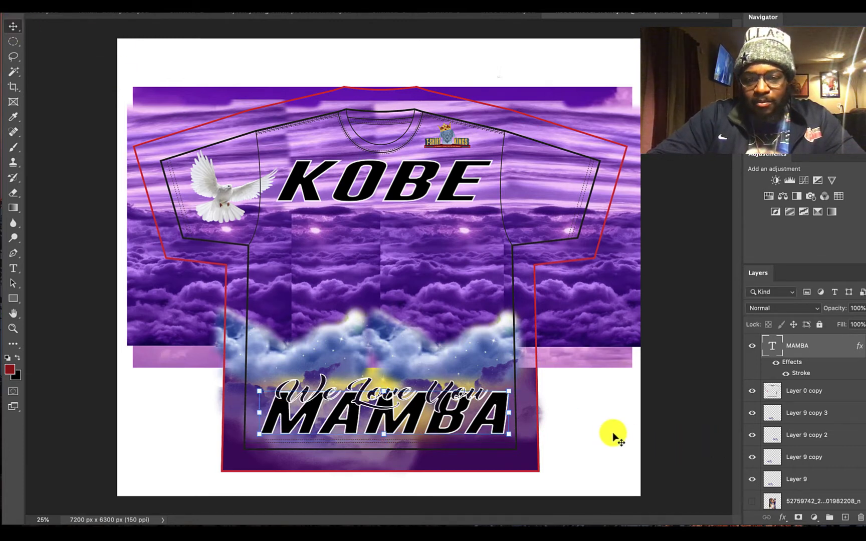
Nudge the We Love You text slightly up and to the right above MAMBA
left_click(595, 428)
left_click(446, 393)
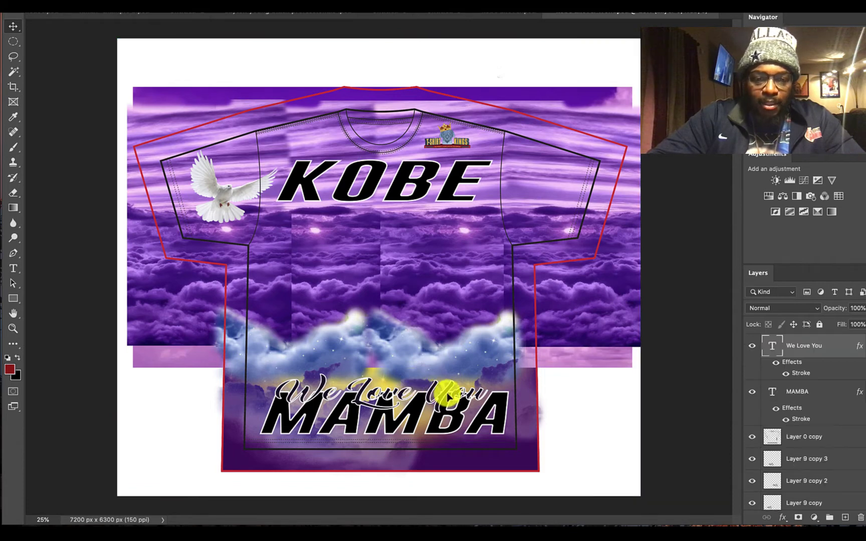
left_click_drag(446, 392, 452, 389)
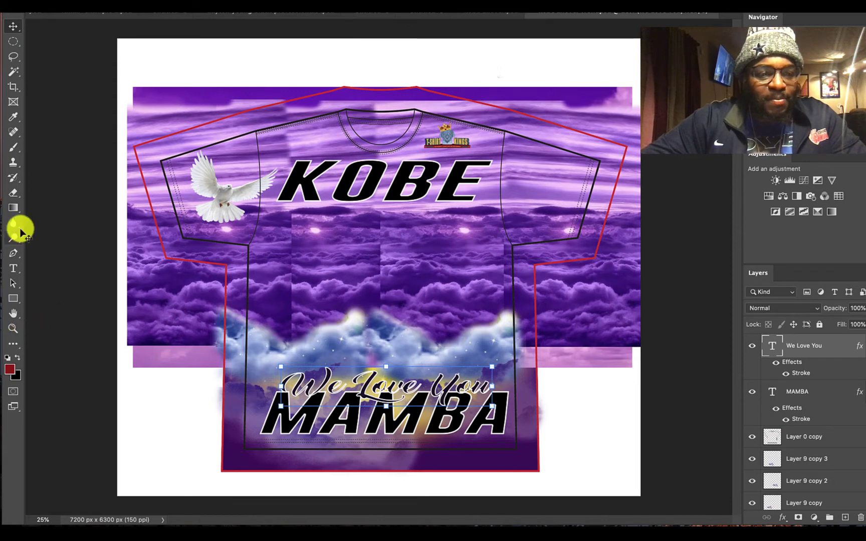
Apply the Thinking Of Betty font to the We Love You text
left_click(14, 268)
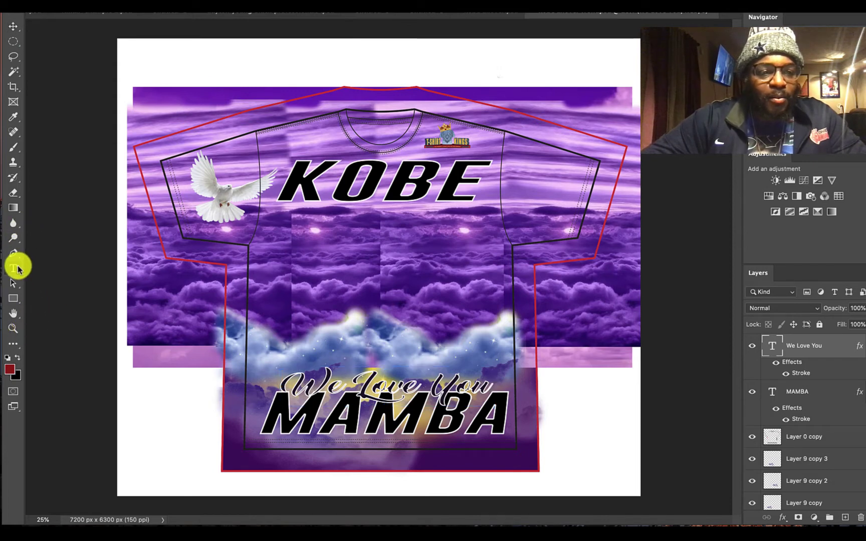
left_click(339, 380)
left_click_drag(284, 383, 550, 352)
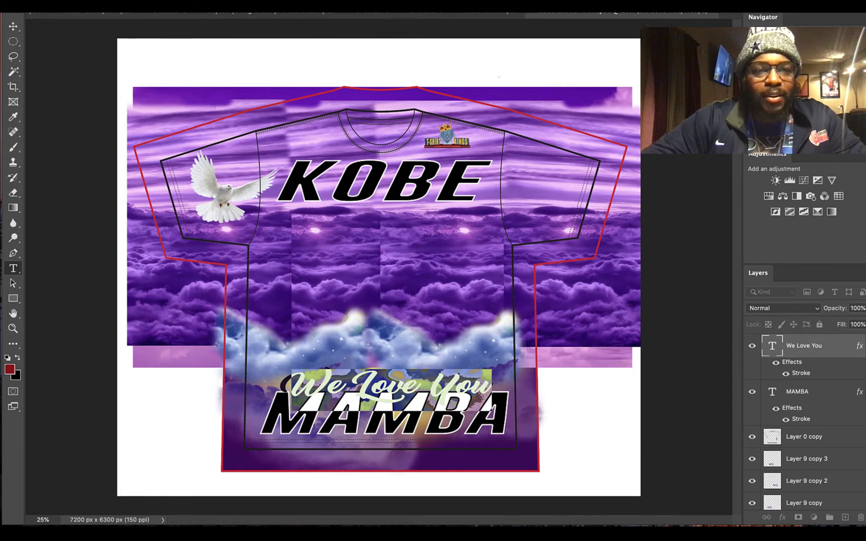
left_click(196, 13)
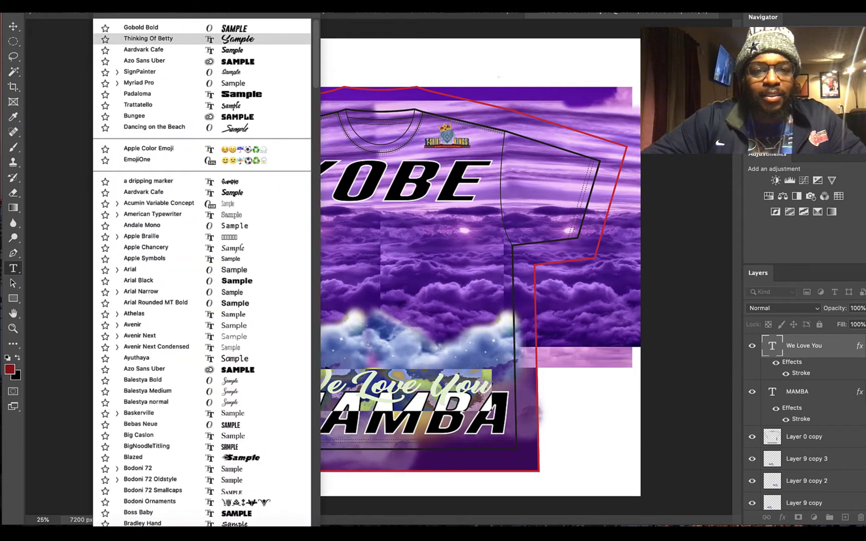
left_click(216, 41)
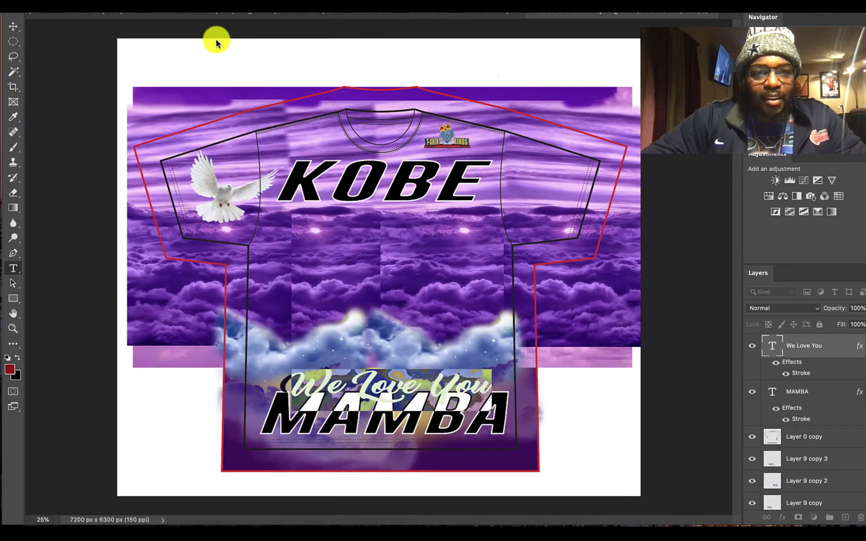
left_click(13, 26)
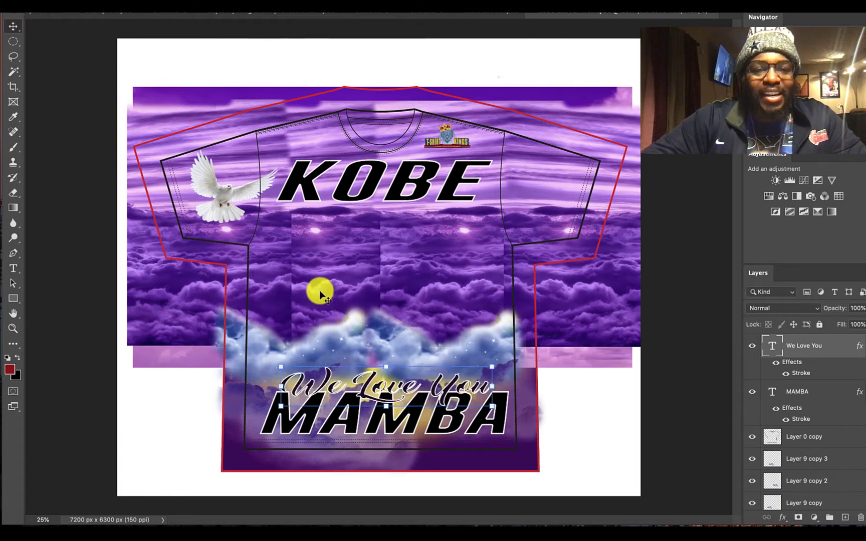
Set the We Love You text's stroke position to Outside and nudge the text slightly upward
double_click(841, 351)
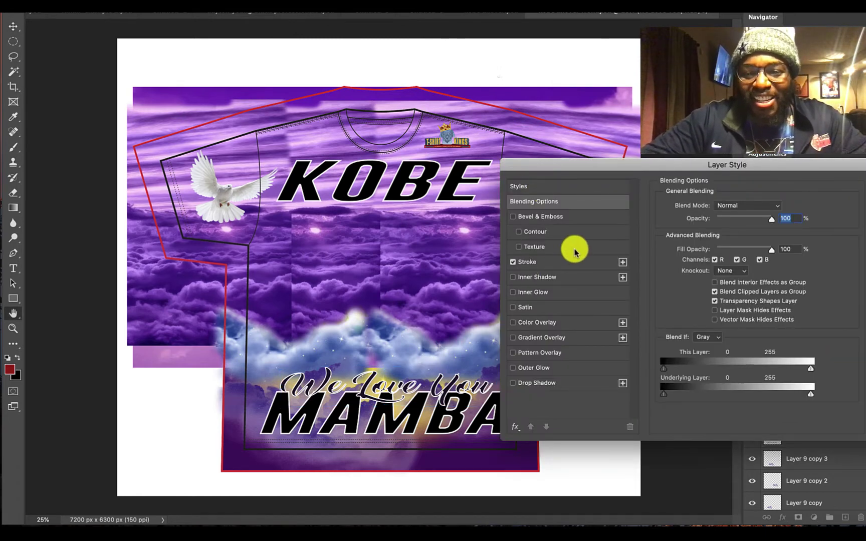
left_click(557, 265)
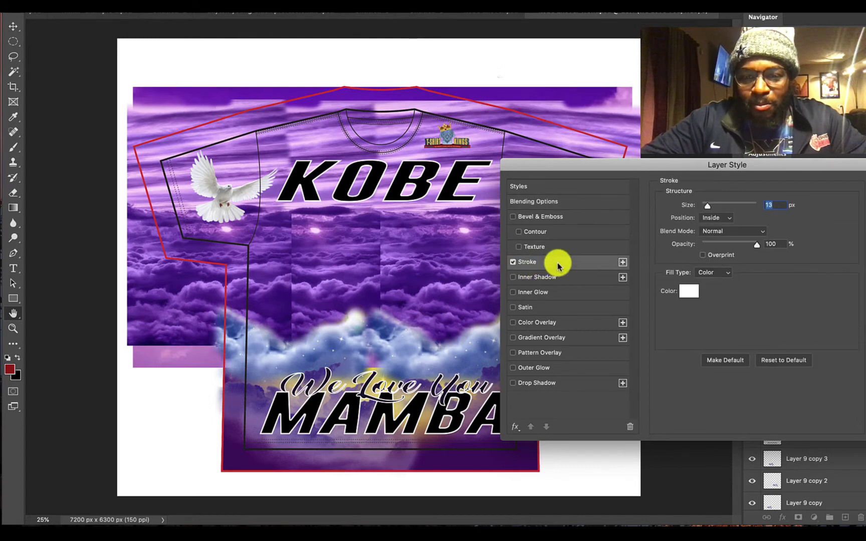
left_click(722, 218)
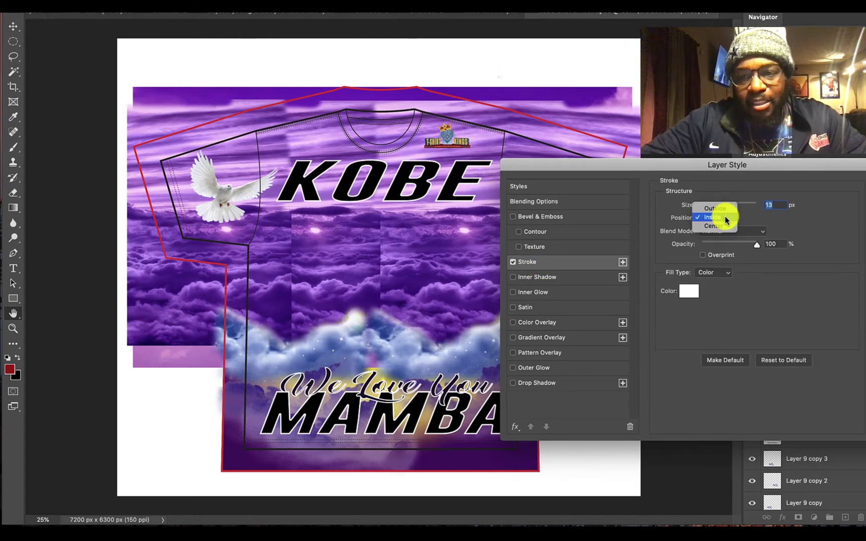
left_click(722, 209)
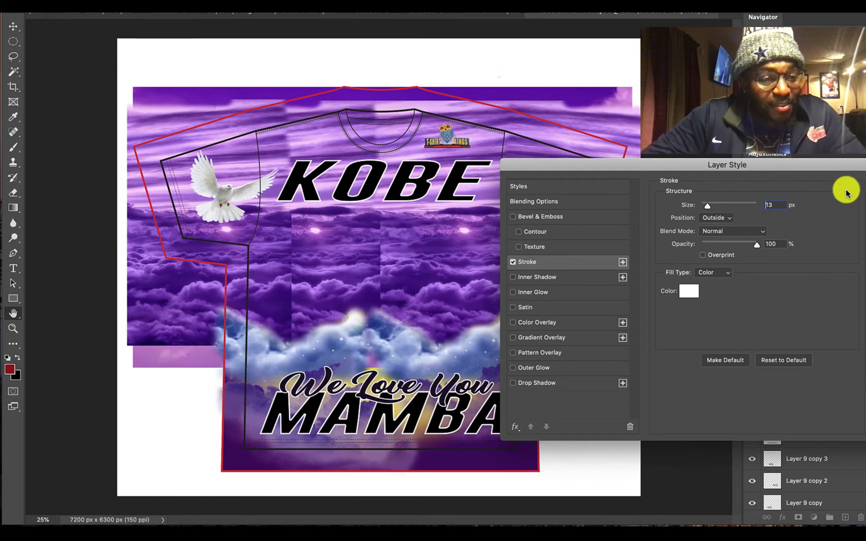
key("Return")
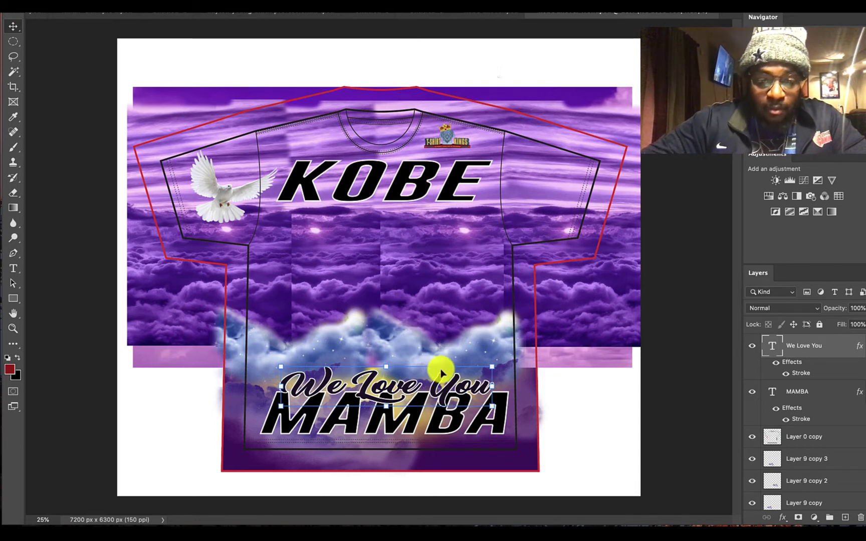
left_click_drag(436, 385, 437, 380)
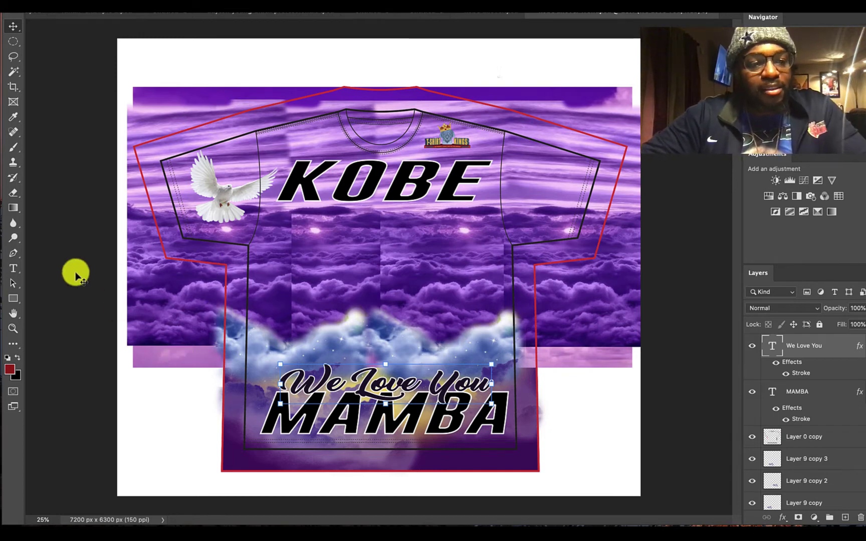
Change the We Love You text's font to Aardvark Cafe
left_click(12, 269)
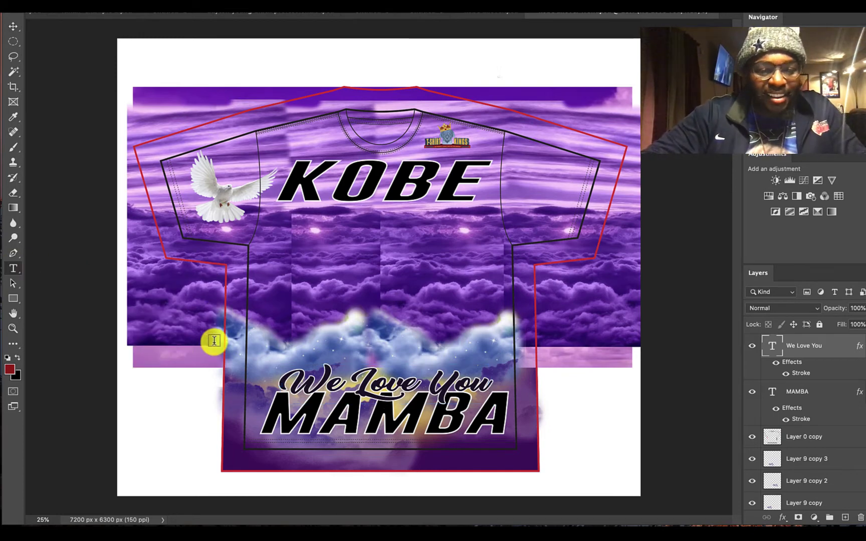
left_click(316, 379)
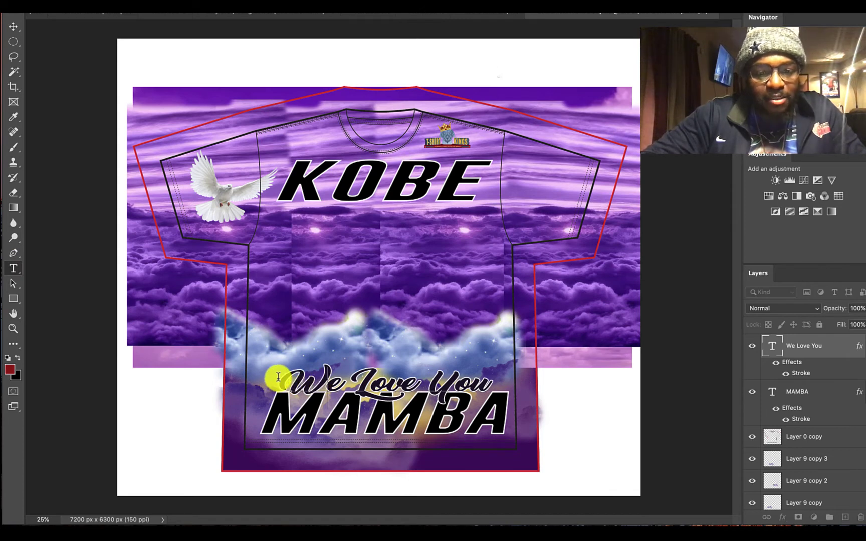
key("super+a")
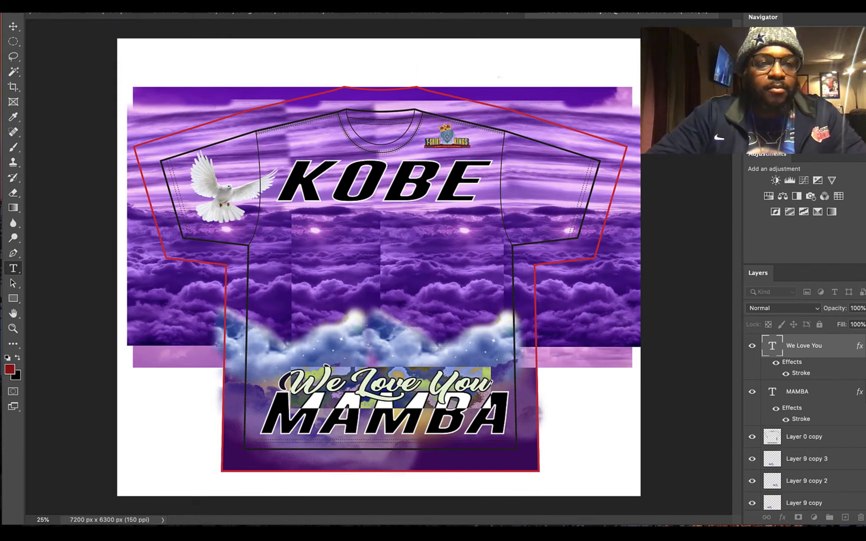
left_click(150, 6)
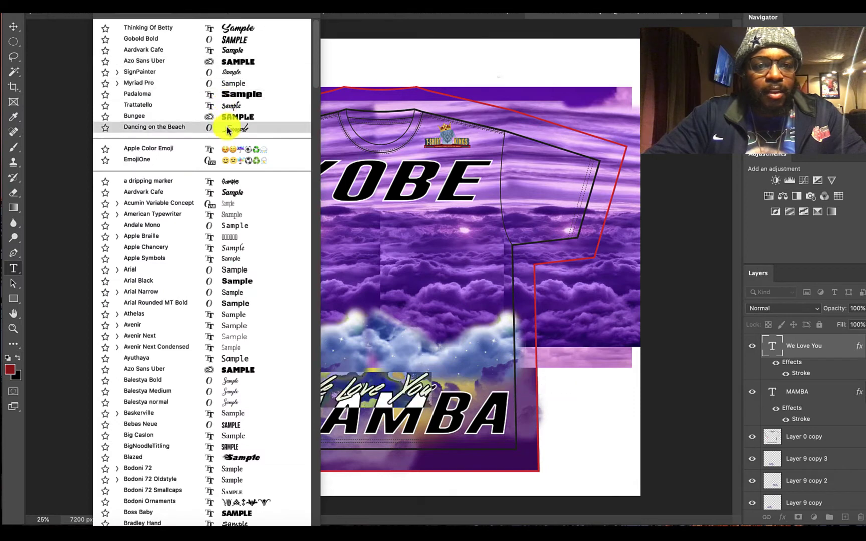
left_click(227, 52)
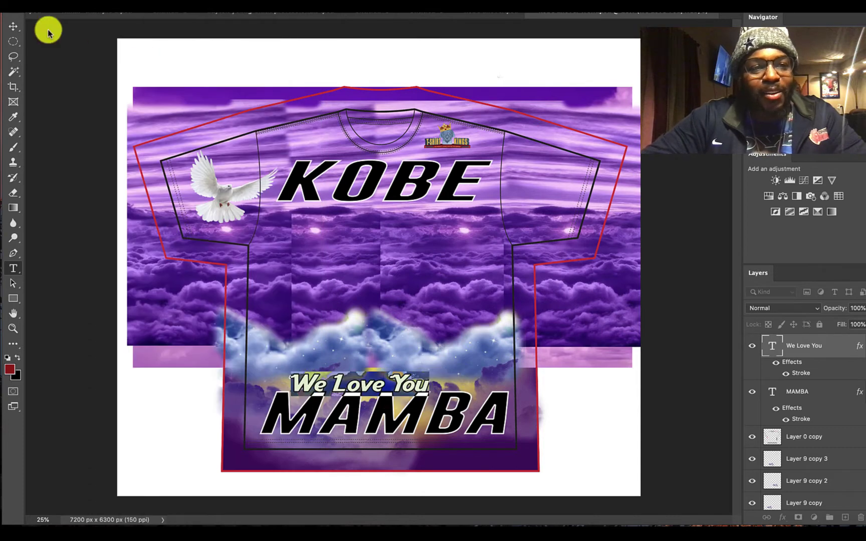
left_click(13, 27)
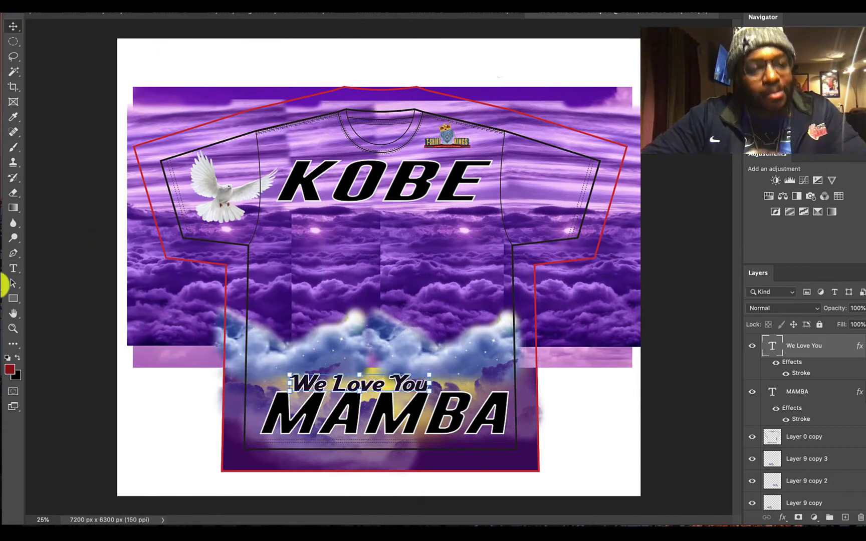
Browse the available fonts for the We Love You text and apply Balestya Bold to it
left_click(14, 268)
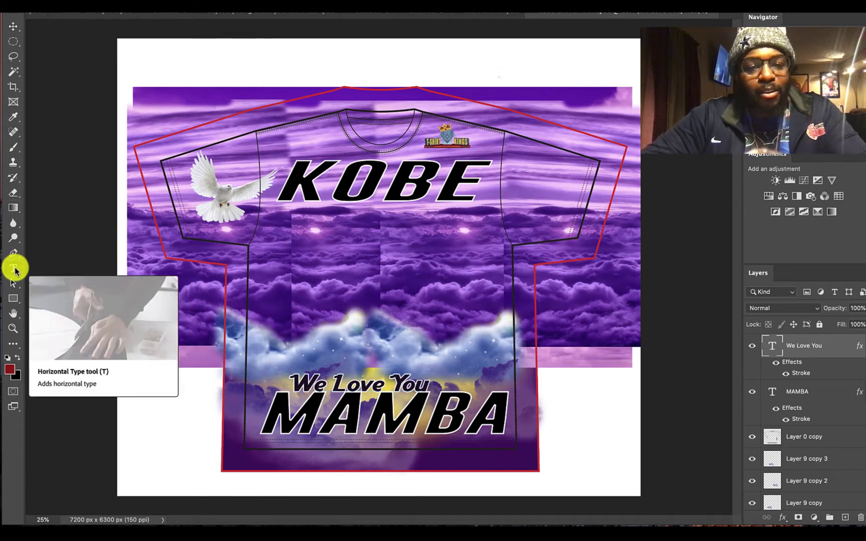
left_click(343, 382)
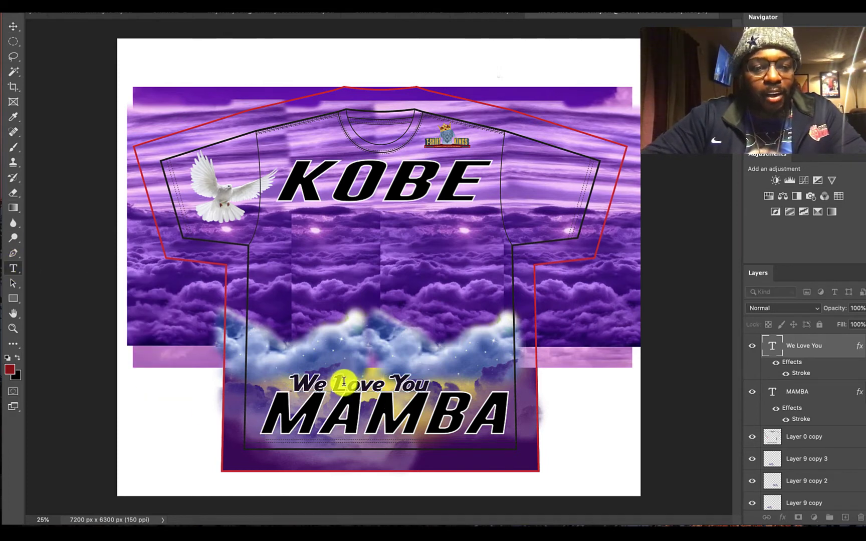
left_click_drag(294, 382, 528, 348)
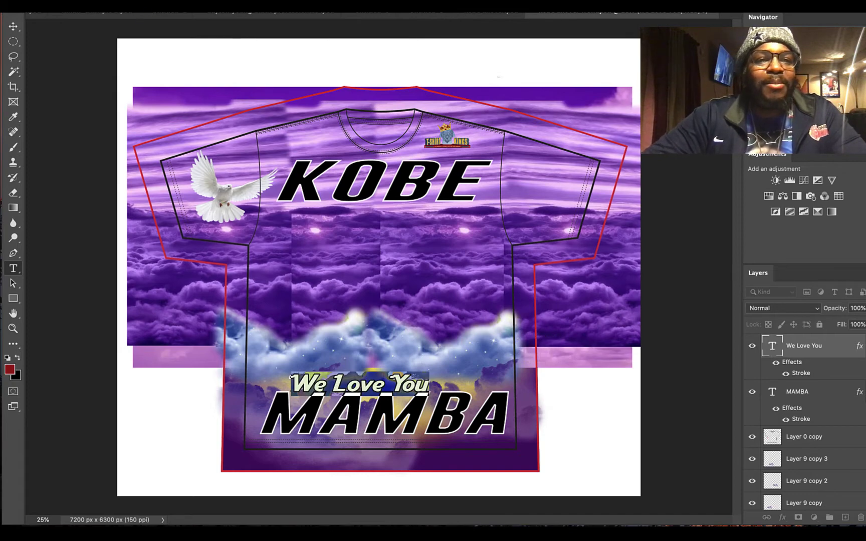
left_click(150, 6)
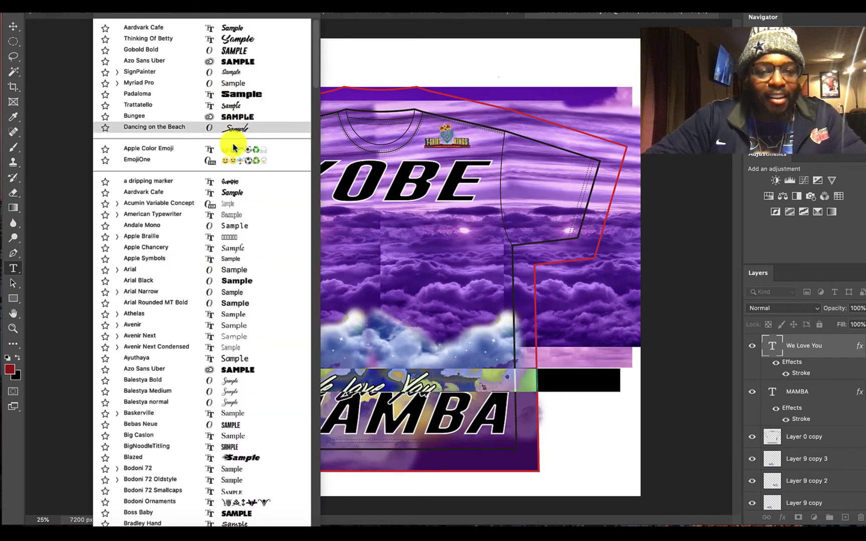
scroll(242, 342, "down", 2)
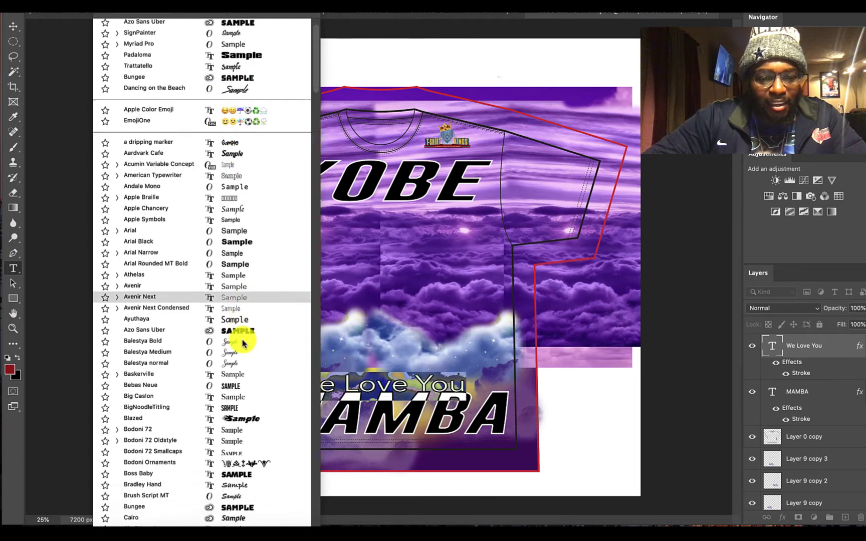
scroll(242, 342, "down", 3)
scroll(242, 342, "down", 6)
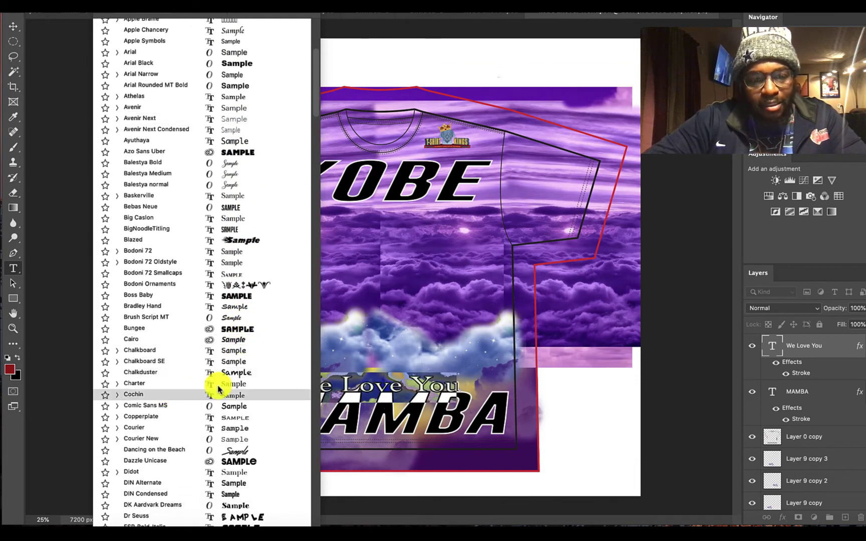
scroll(229, 390, "down", 5)
scroll(229, 389, "down", 3)
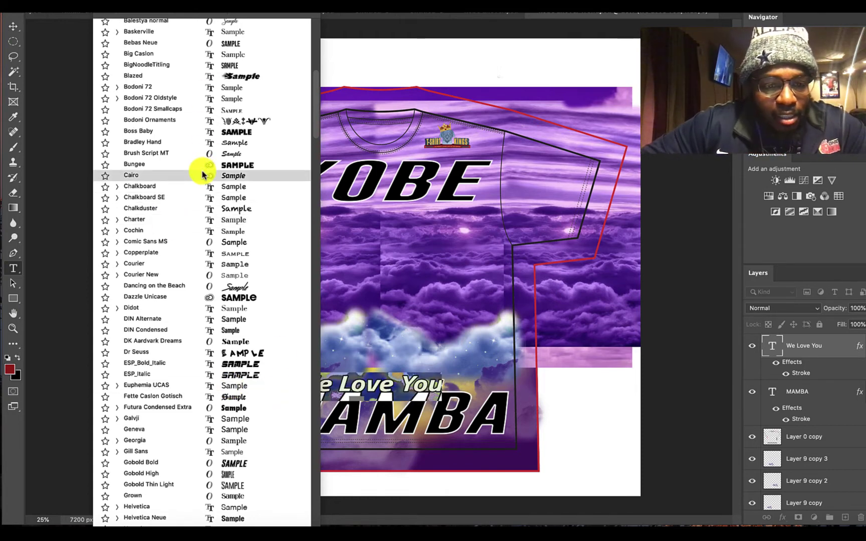
scroll(230, 354, "down", 5)
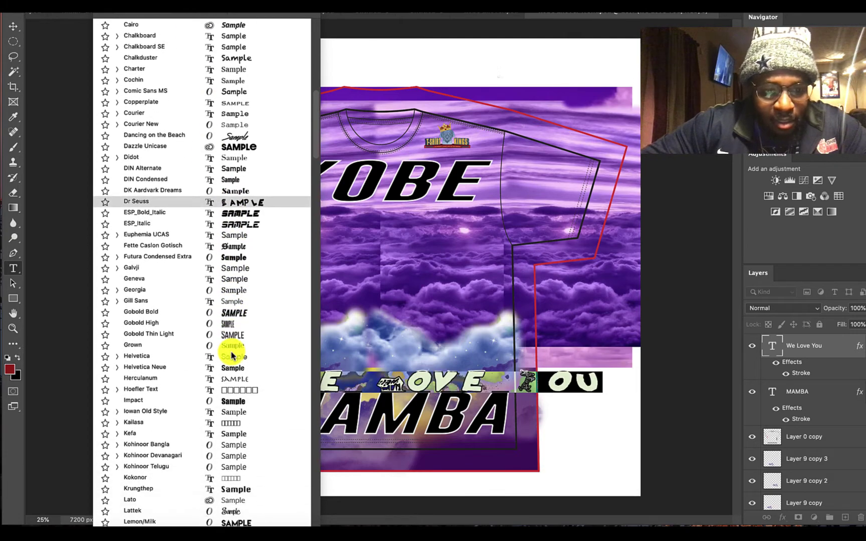
scroll(231, 356, "down", 8)
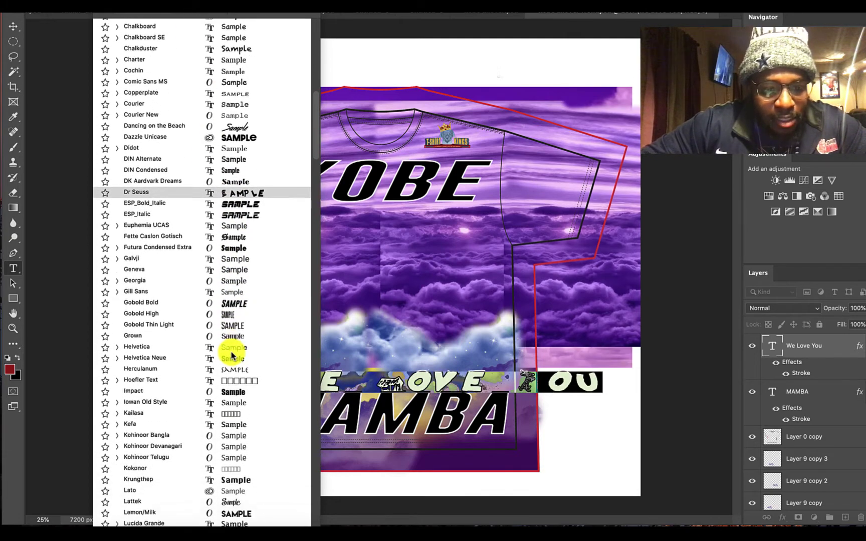
scroll(232, 355, "down", 2)
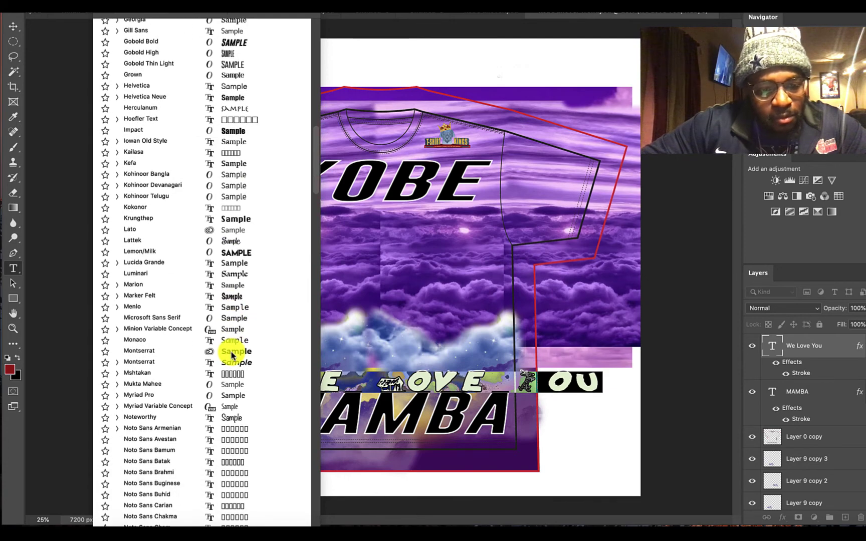
scroll(232, 355, "up", 2)
scroll(231, 355, "up", 7)
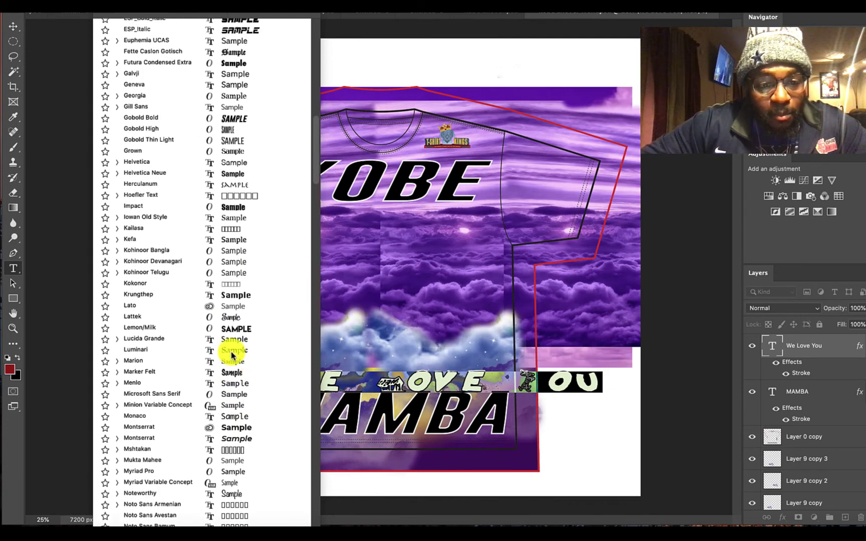
scroll(231, 355, "up", 1)
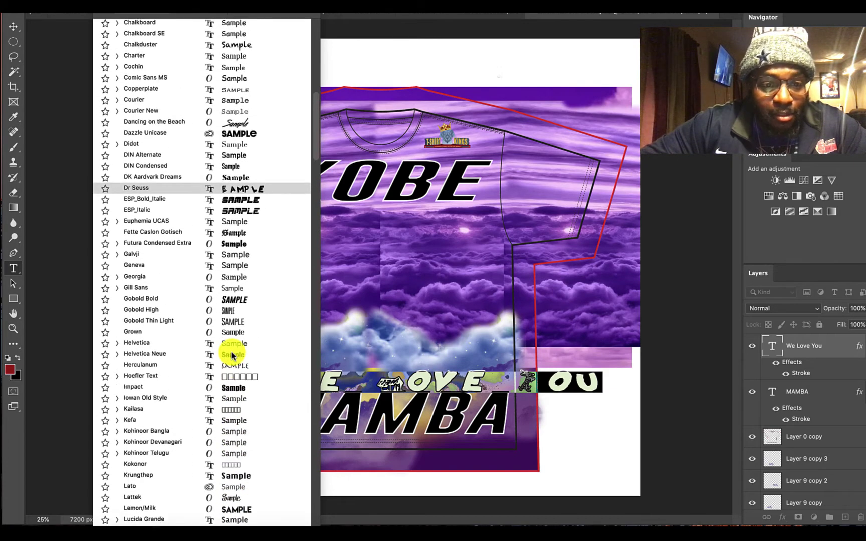
scroll(231, 355, "up", 4)
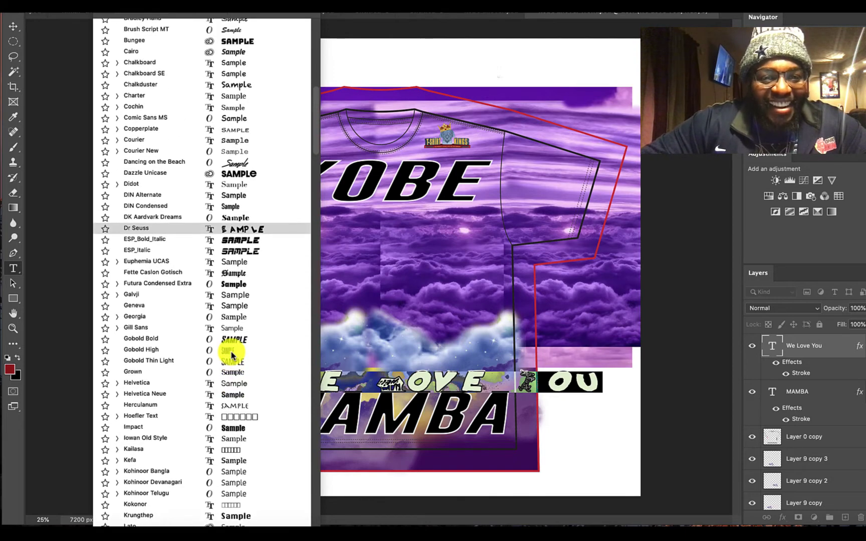
scroll(231, 354, "up", 7)
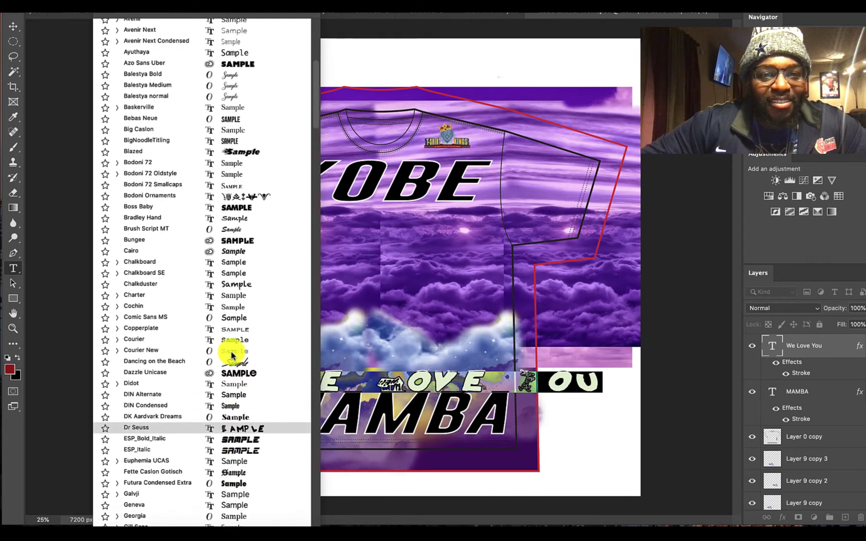
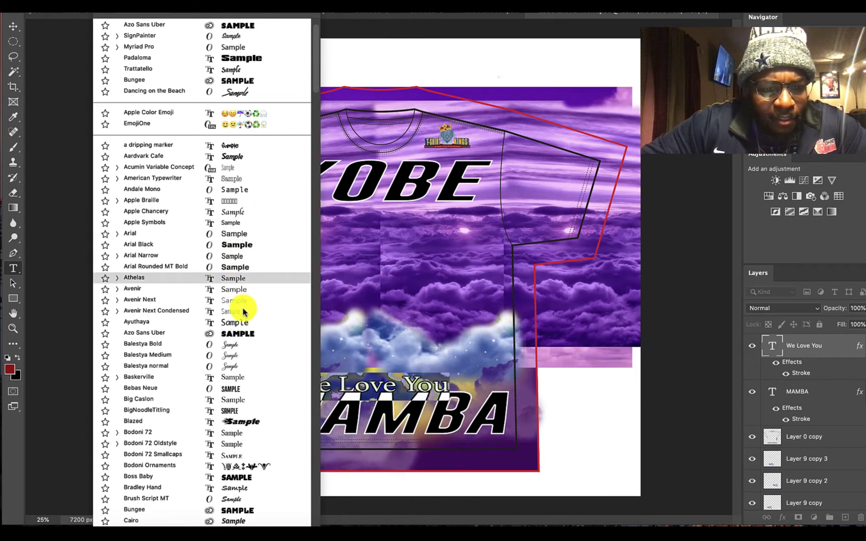
left_click(243, 349)
left_click(9, 28)
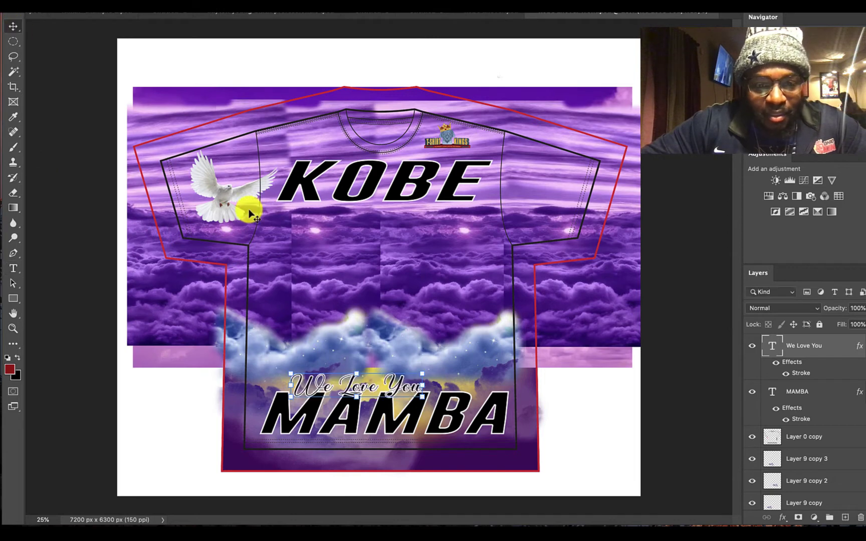
Enlarge the We Love You text to nearly MAMBA's width and shift it slightly down and left to overlap MAMBA's upper edge
left_click_drag(433, 372, 486, 353)
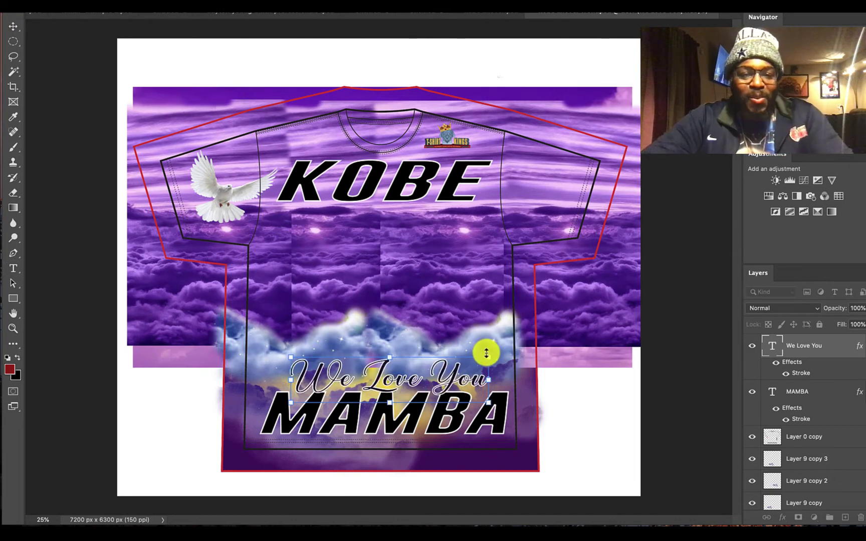
left_click_drag(392, 381, 386, 389)
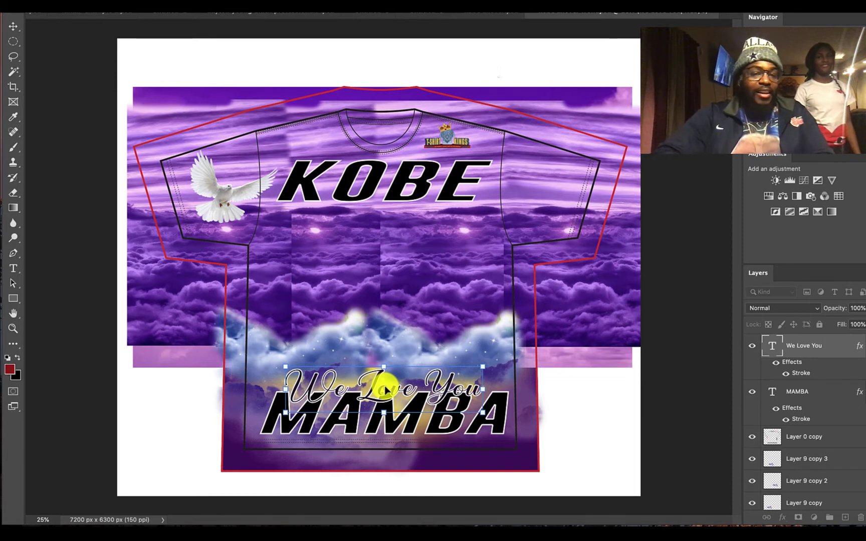
left_click(12, 25)
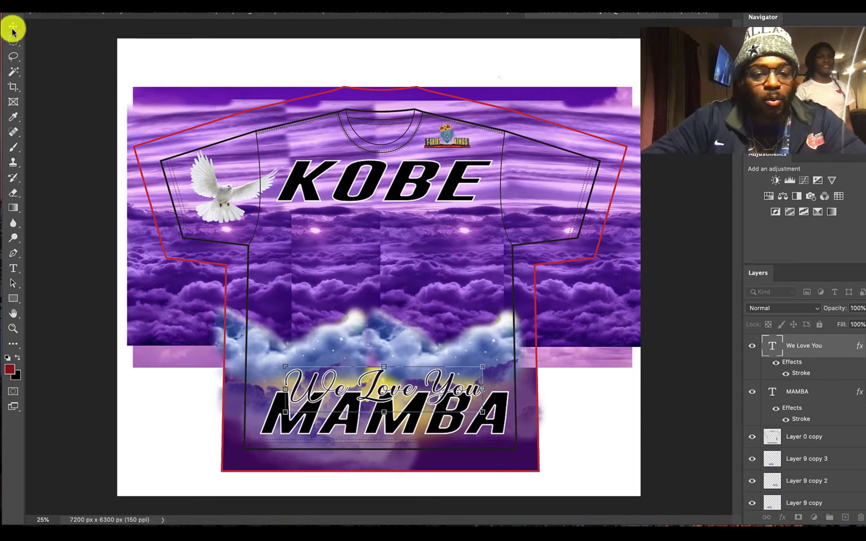
Browse the available fonts for the We Love You text and apply SignPainter to it
left_click(14, 267)
left_click(287, 383)
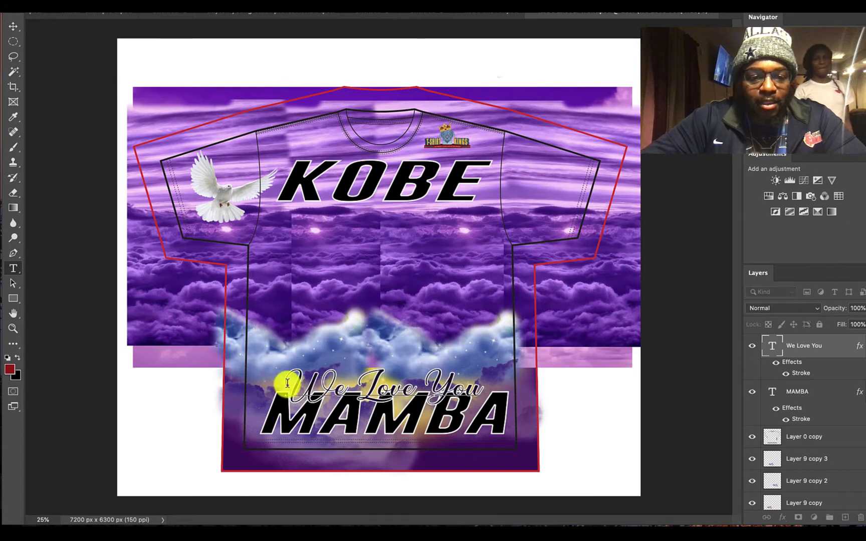
key("ctrl+a")
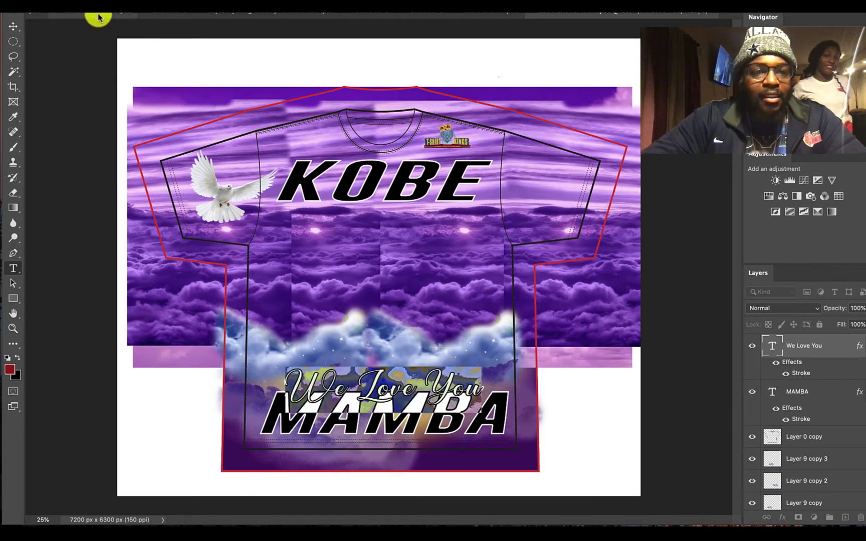
left_click(150, 6)
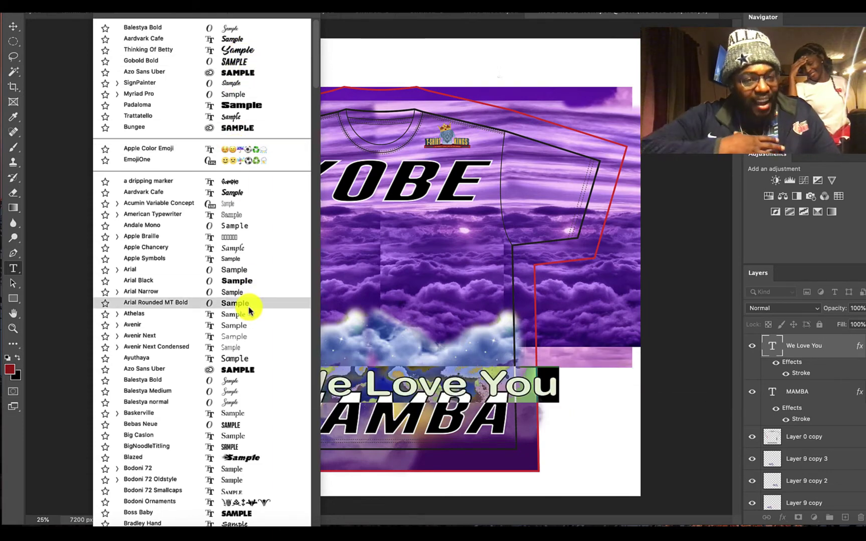
scroll(249, 311, "down", 10)
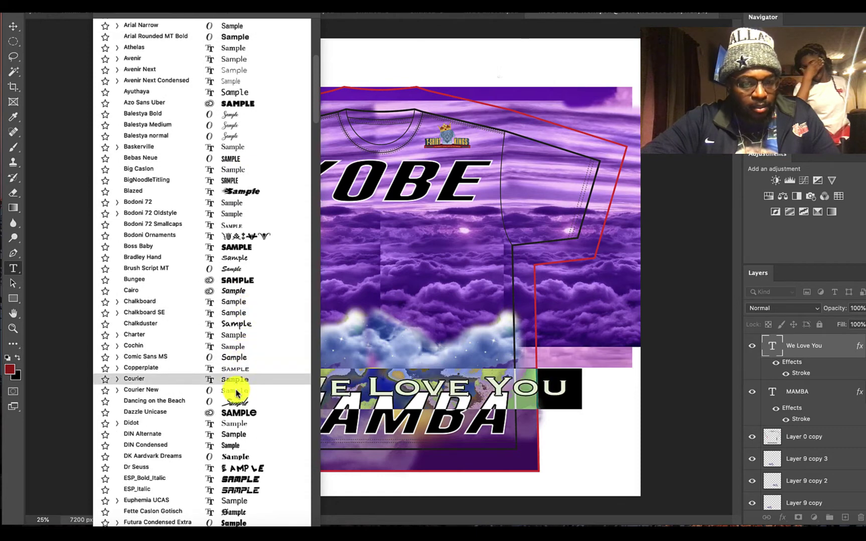
scroll(240, 403, "down", 5)
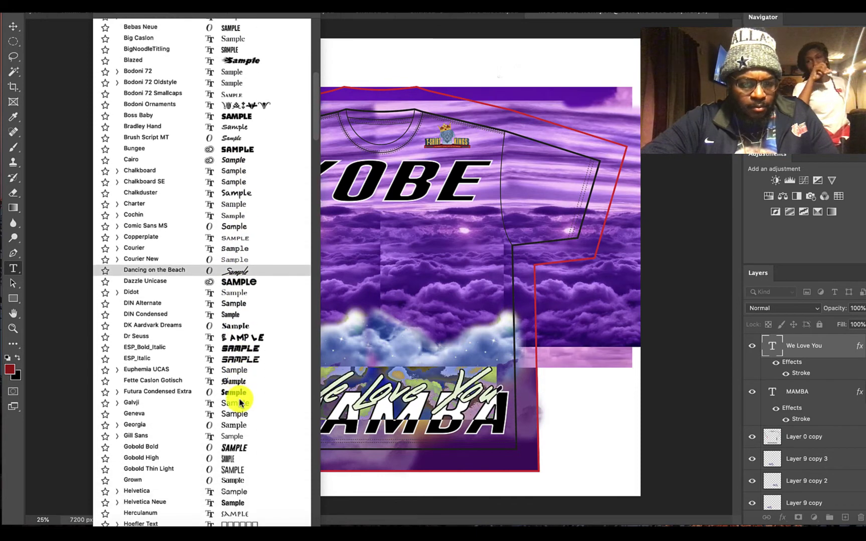
scroll(240, 401, "down", 5)
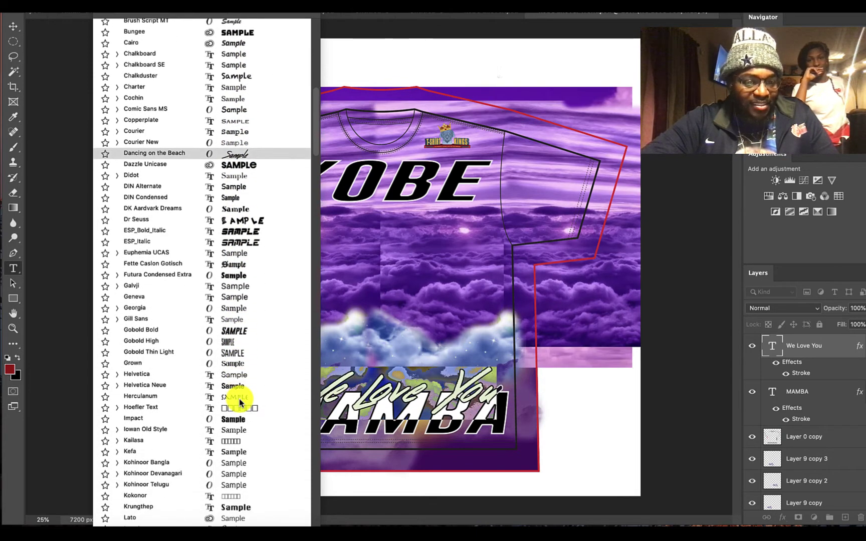
scroll(242, 456, "down", 7)
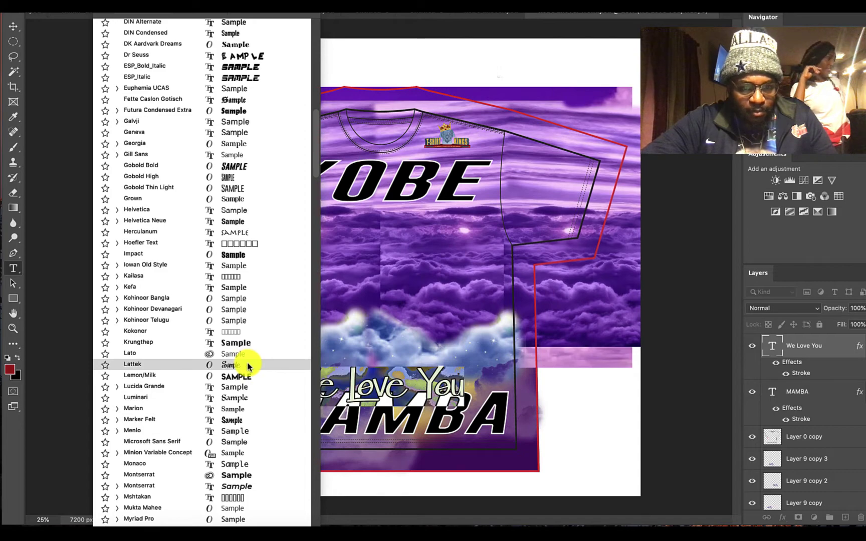
scroll(248, 412, "down", 10)
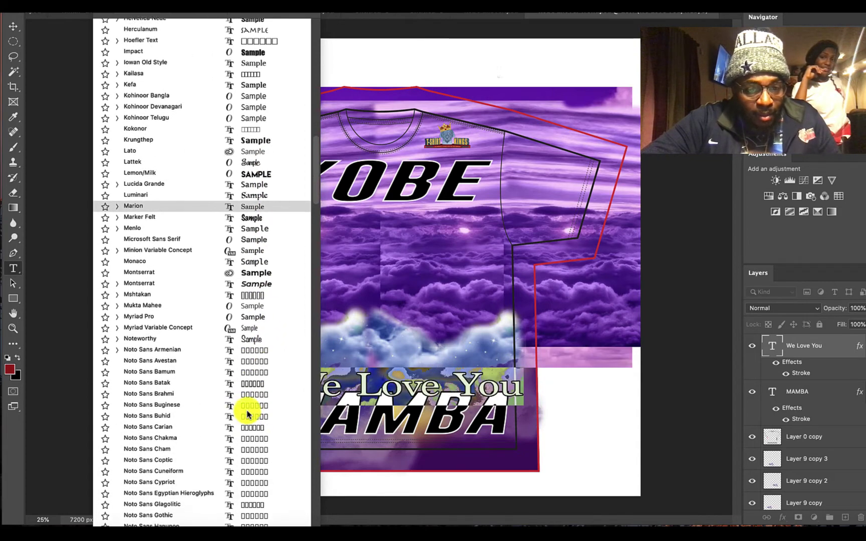
scroll(247, 412, "down", 14)
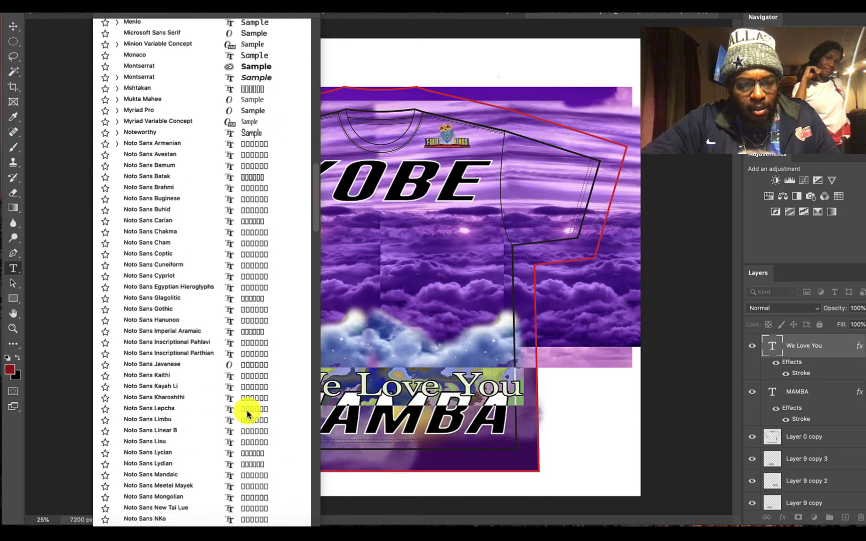
scroll(247, 414, "up", 20)
scroll(247, 412, "up", 12)
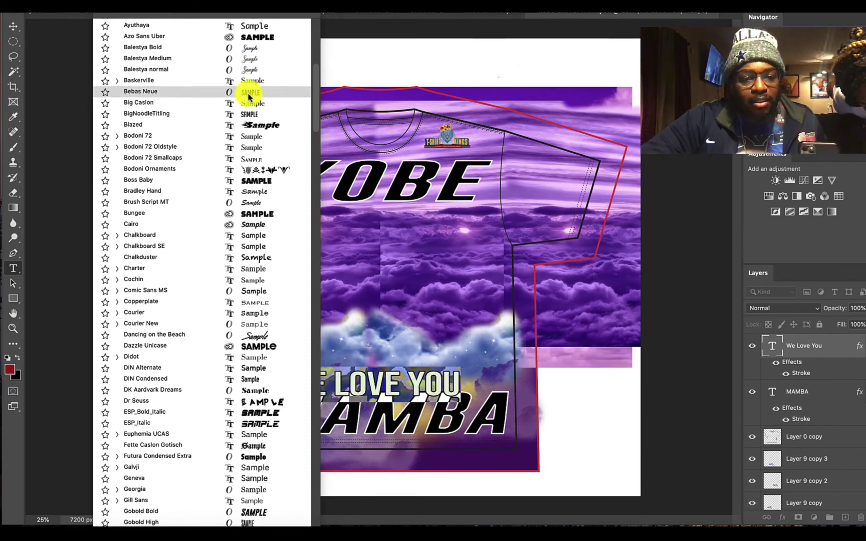
scroll(249, 96, "up", 10)
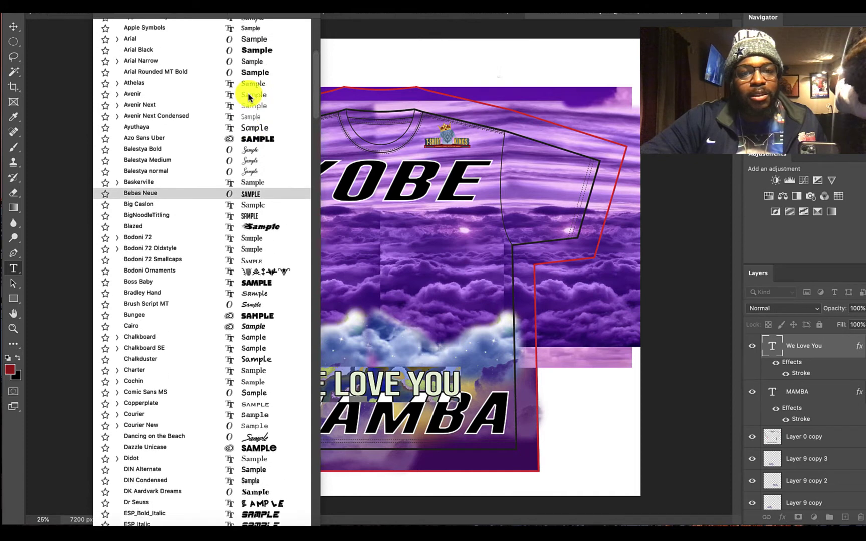
scroll(249, 97, "up", 8)
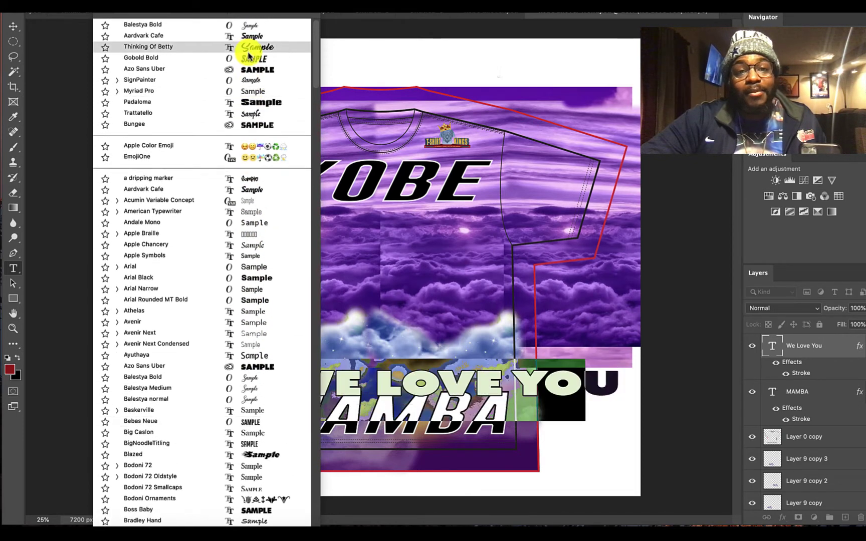
left_click(253, 83)
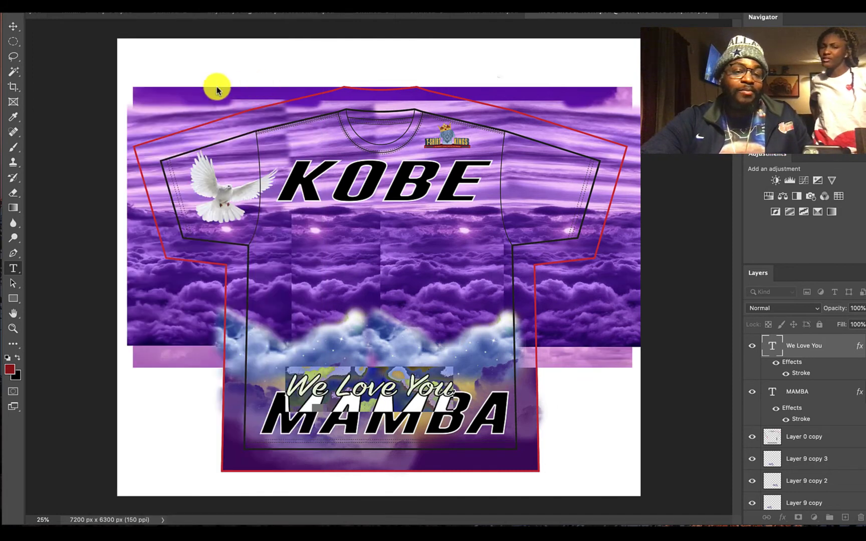
Enlarge the We Love You text to nearly MAMBA's width and nudge it slightly down onto MAMBA's upper edge
left_click(13, 26)
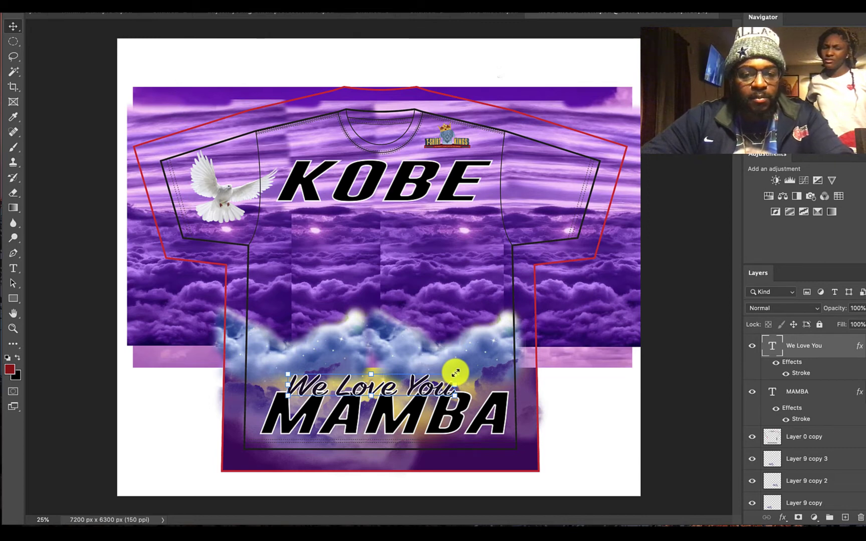
left_click_drag(456, 373, 499, 359)
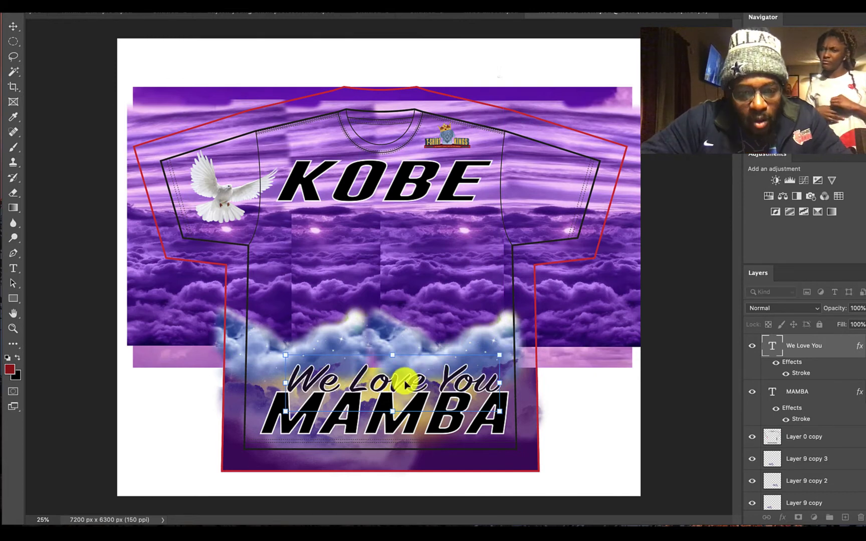
left_click_drag(404, 386, 405, 389)
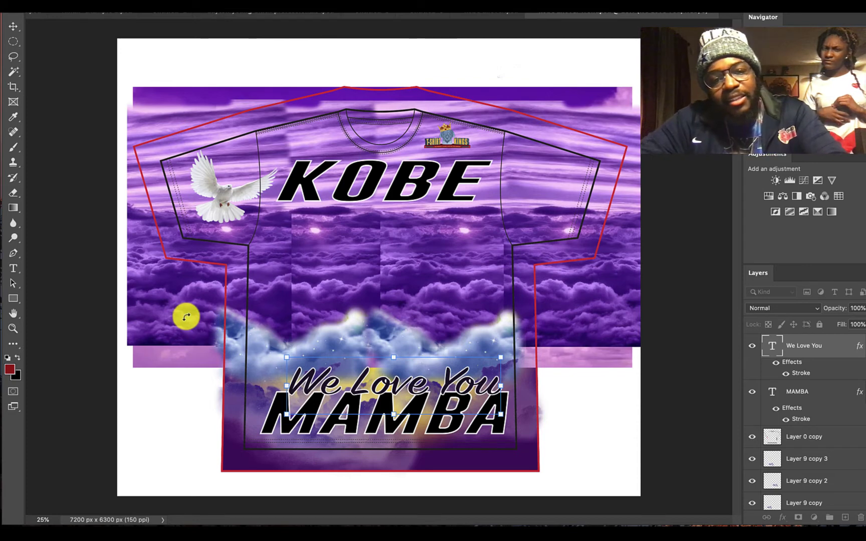
Change the We Love You text's fill color to dark purple #510160 and commit the text edit
left_click(13, 268)
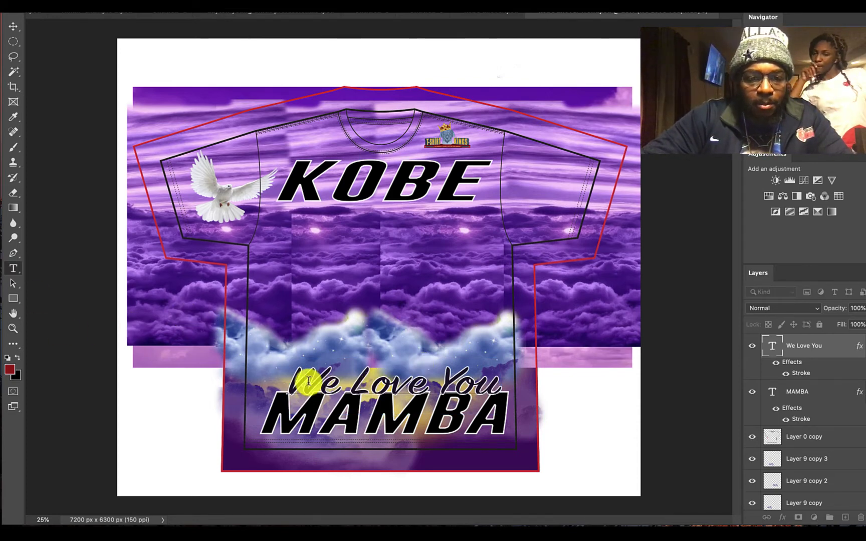
left_click_drag(291, 377, 485, 373)
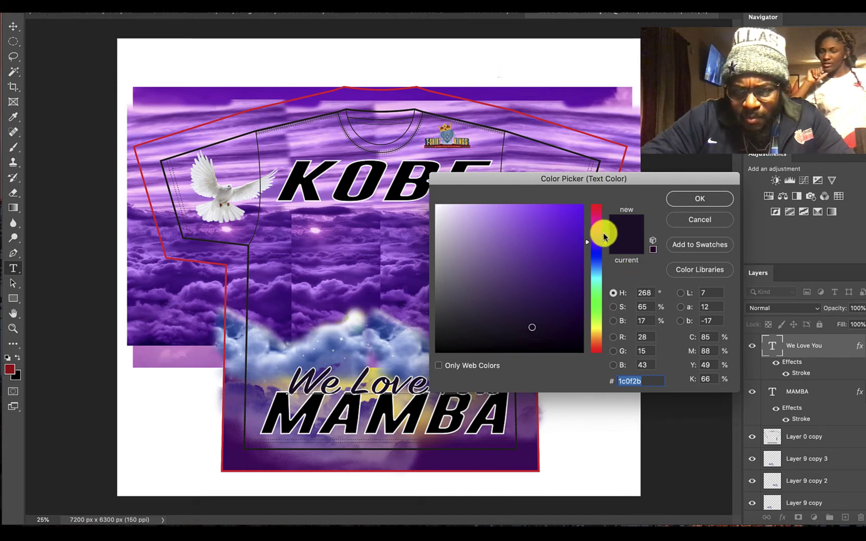
left_click(583, 276)
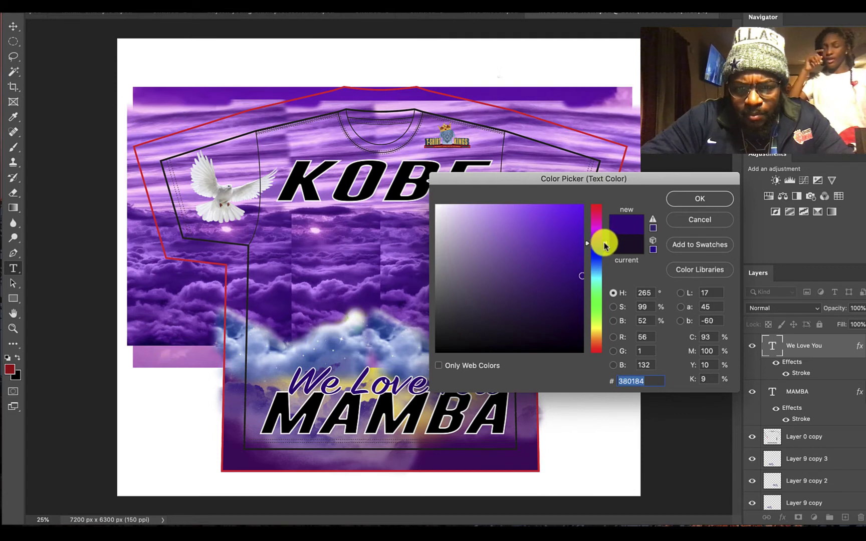
left_click_drag(605, 246, 605, 236)
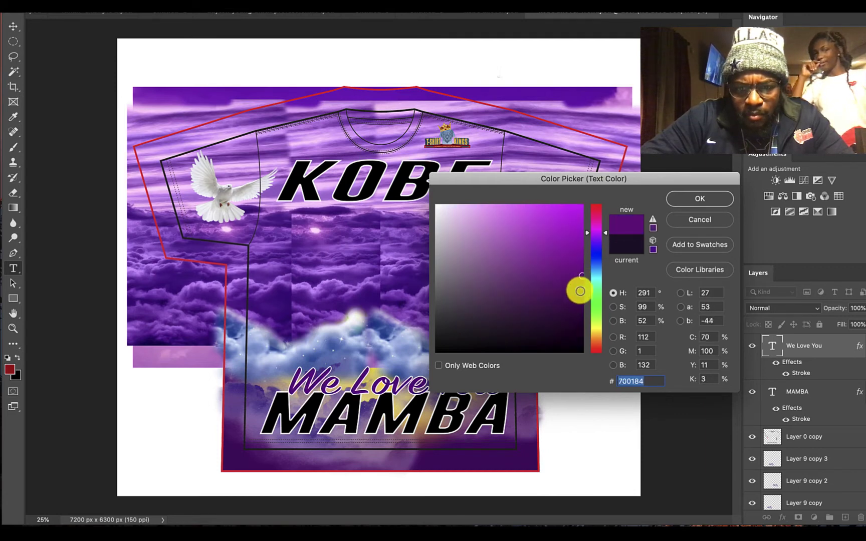
left_click_drag(580, 291, 582, 296)
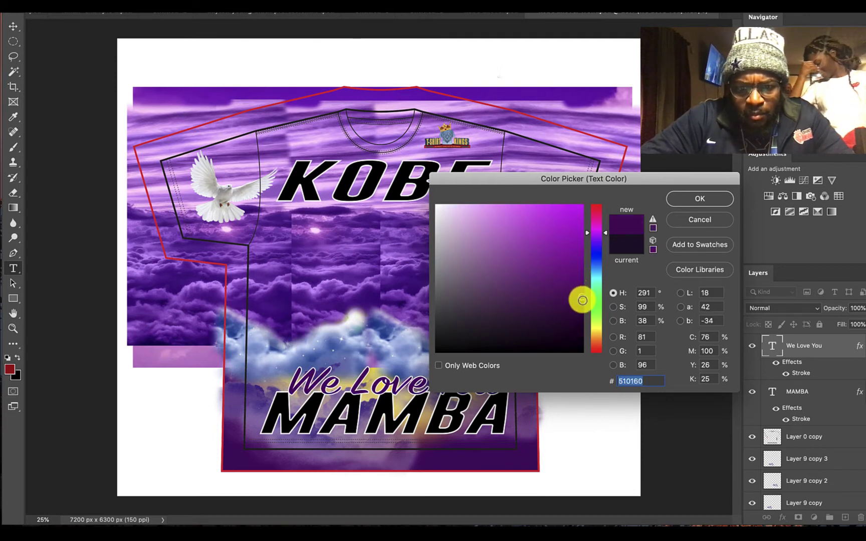
left_click(700, 199)
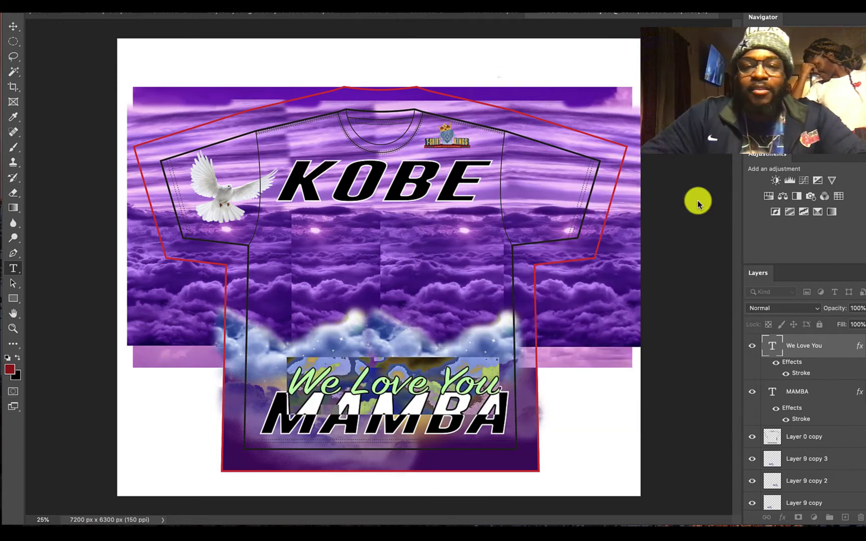
left_click(14, 26)
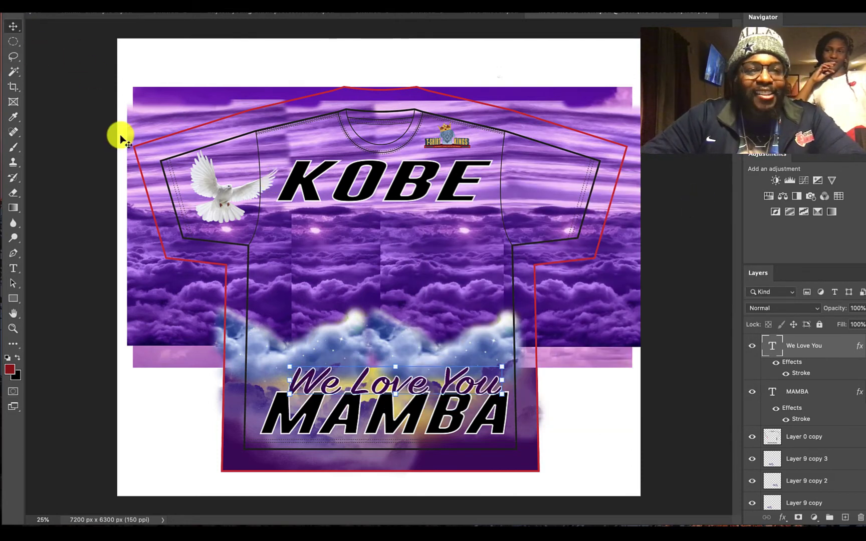
Shift the We Love You text slightly left and down so it sits more centered over MAMBA
left_click(591, 441)
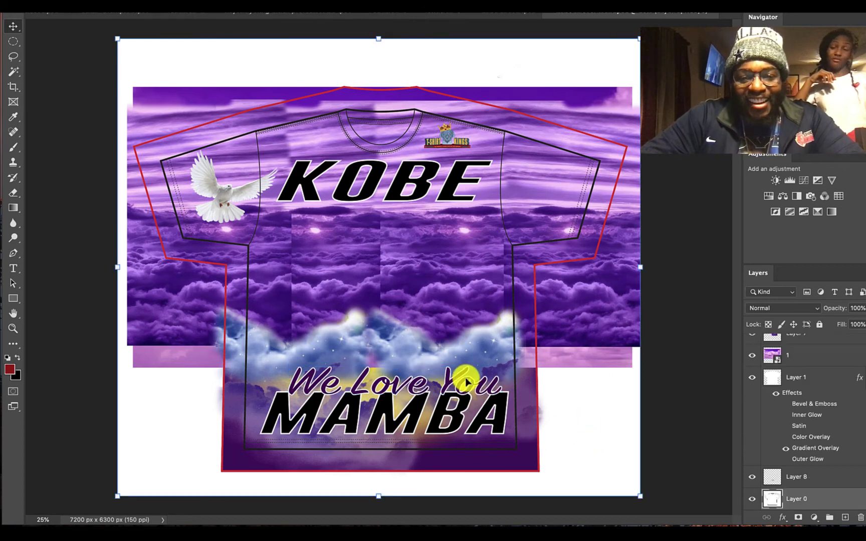
left_click_drag(464, 381, 457, 376)
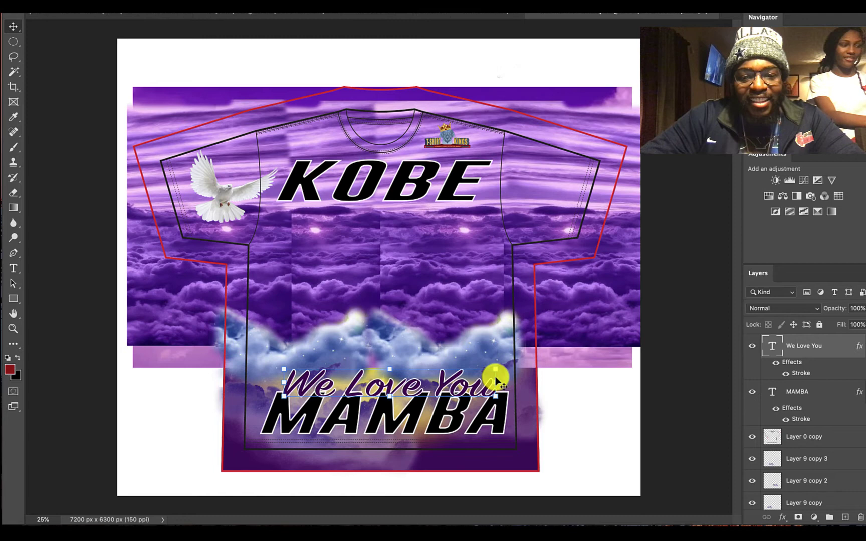
left_click(582, 432)
Show the IMG_3024 layer and move the yellow-jersey player image down so the head clears the KOBE text
scroll(797, 426, "up", 10)
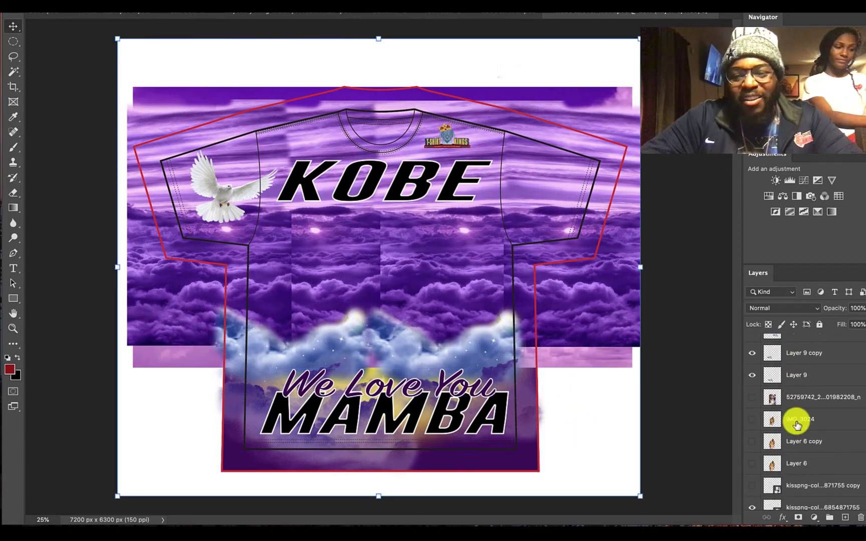
left_click(752, 419)
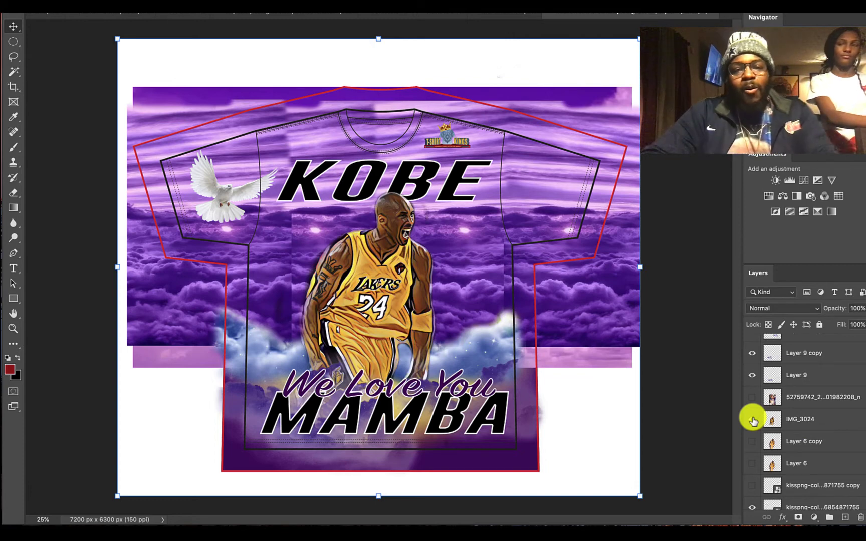
left_click_drag(396, 261, 402, 284)
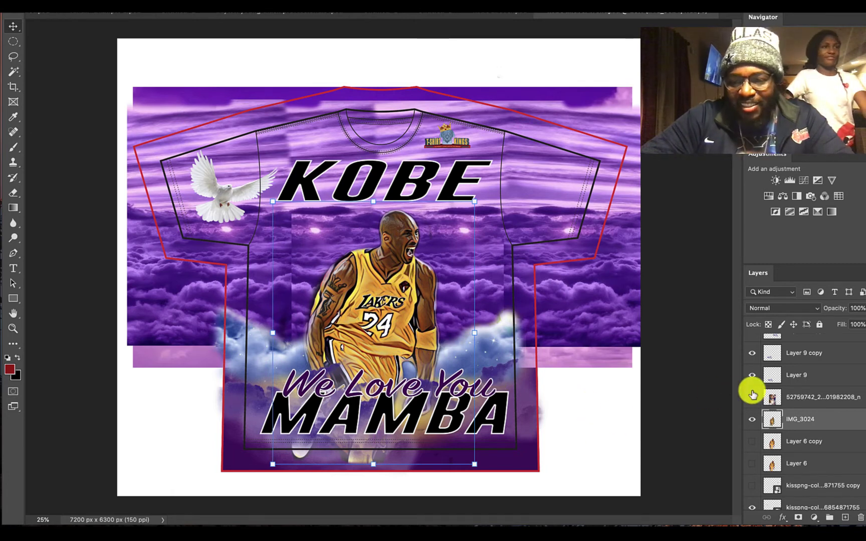
Find the hidden purple-jersey player layer 63641CBB below the T-shirt Kings logo layer and make it visible
scroll(797, 443, "down", 3)
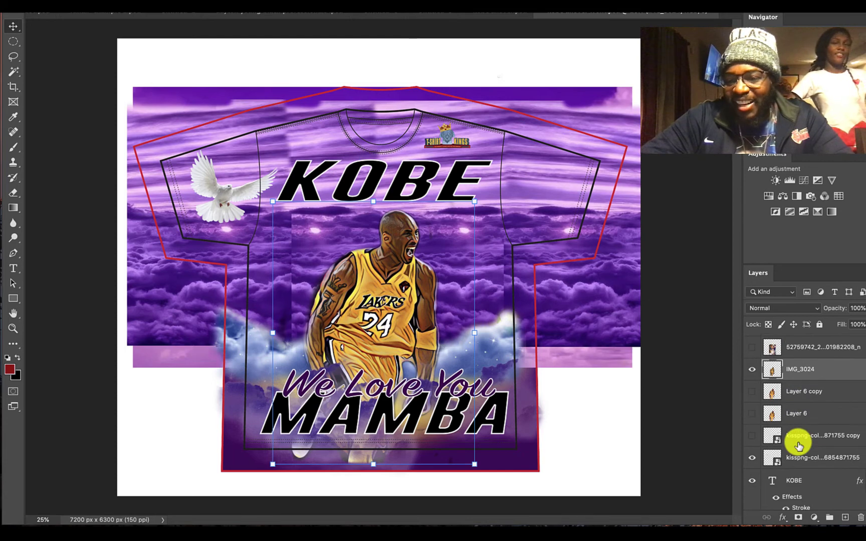
scroll(798, 446, "up", 4)
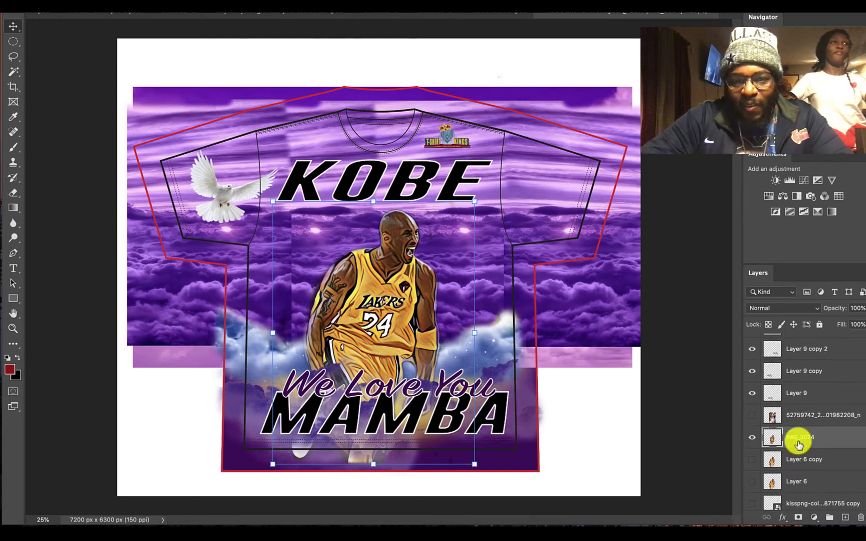
scroll(799, 444, "up", 8)
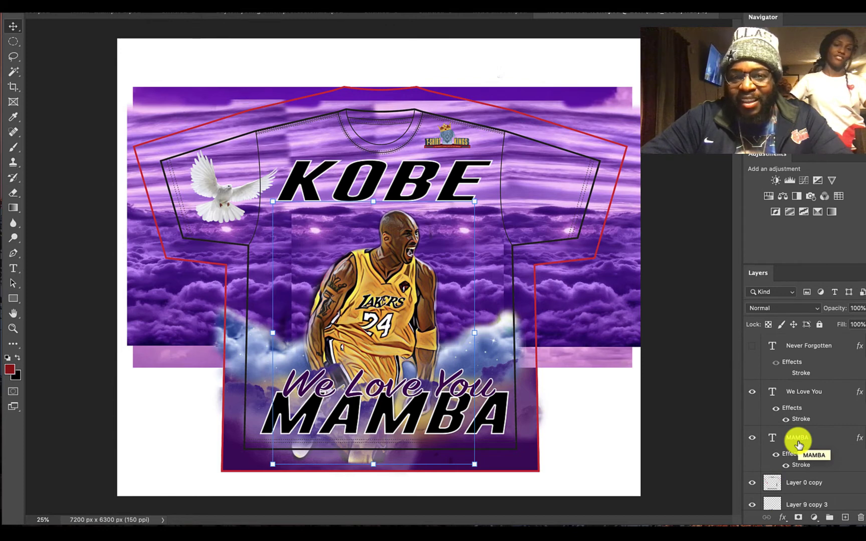
scroll(797, 448, "down", 5)
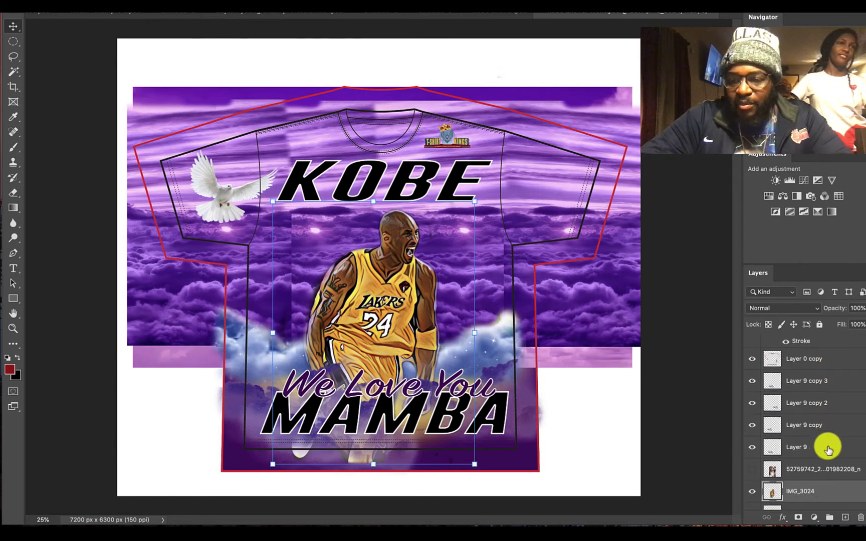
scroll(828, 449, "down", 6)
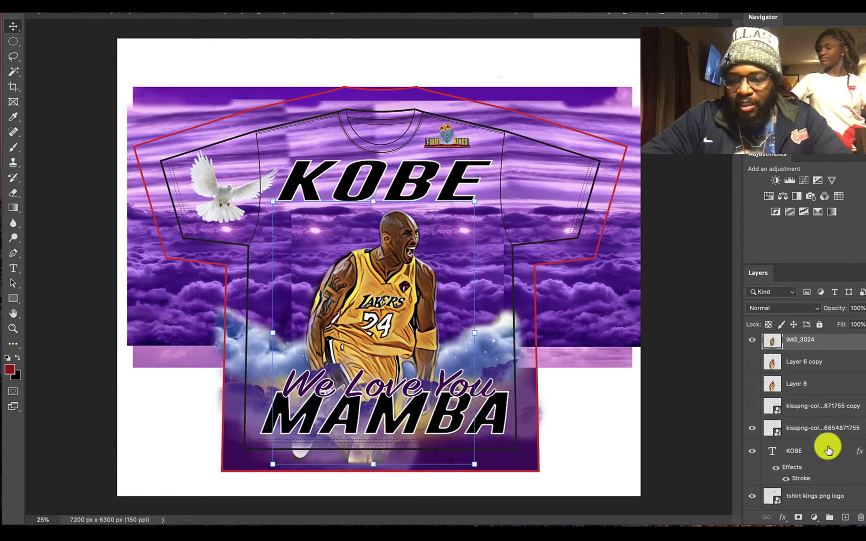
scroll(828, 449, "down", 4)
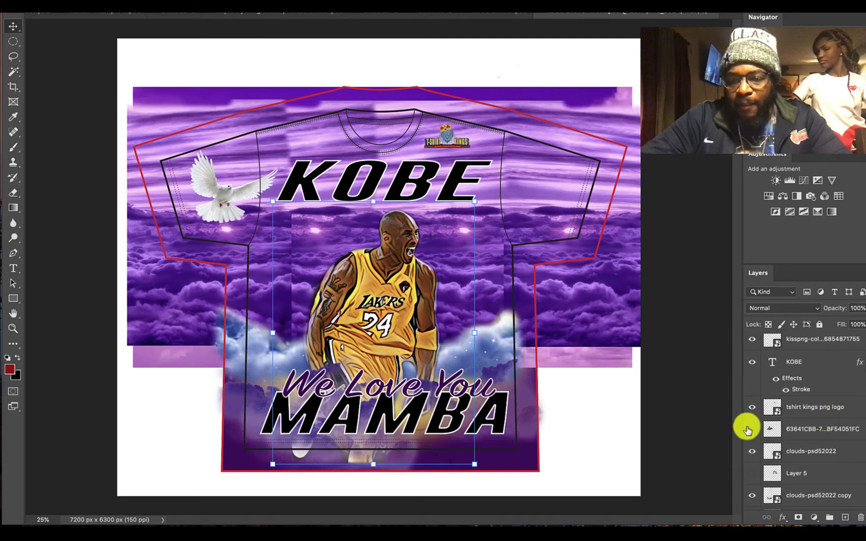
left_click(751, 430)
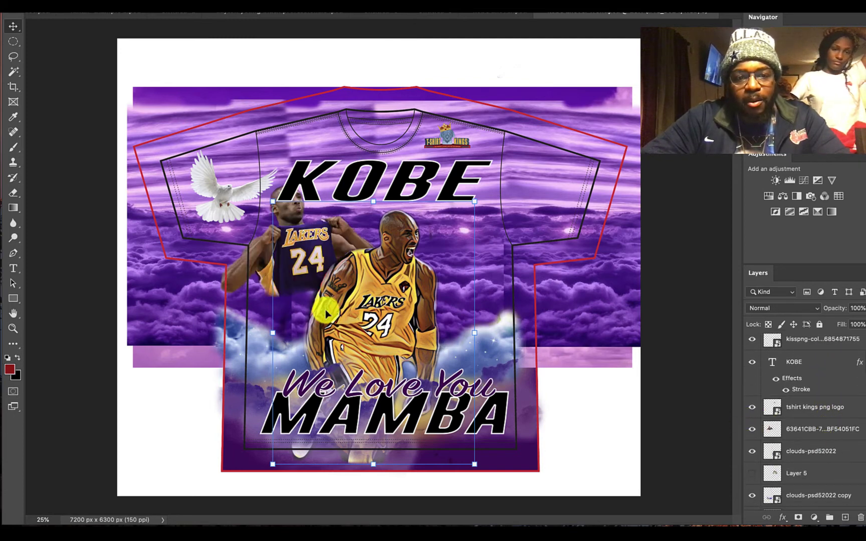
Move the purple-jersey player down and slightly left so the head clears the KOBE text
mouse_move(305, 253)
left_mouse_down()
mouse_move(295, 273)
mouse_move(302, 267)
left_mouse_up()
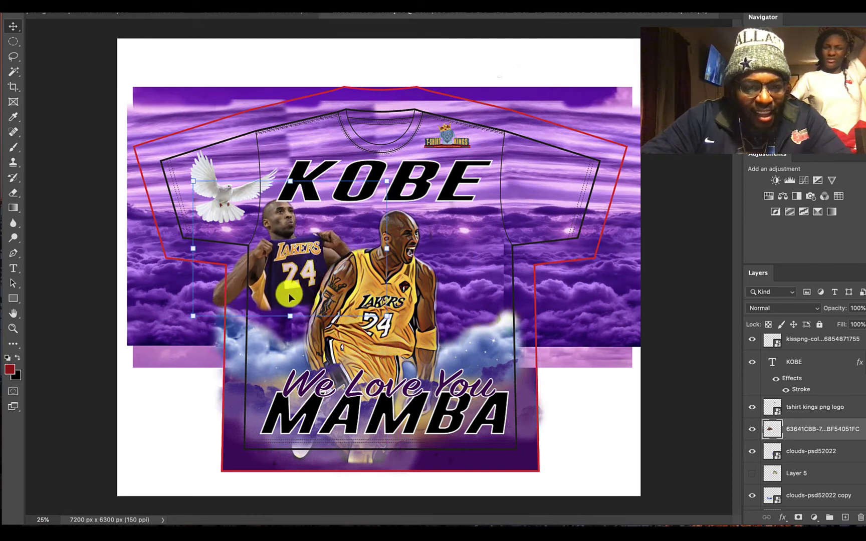
left_click(286, 344)
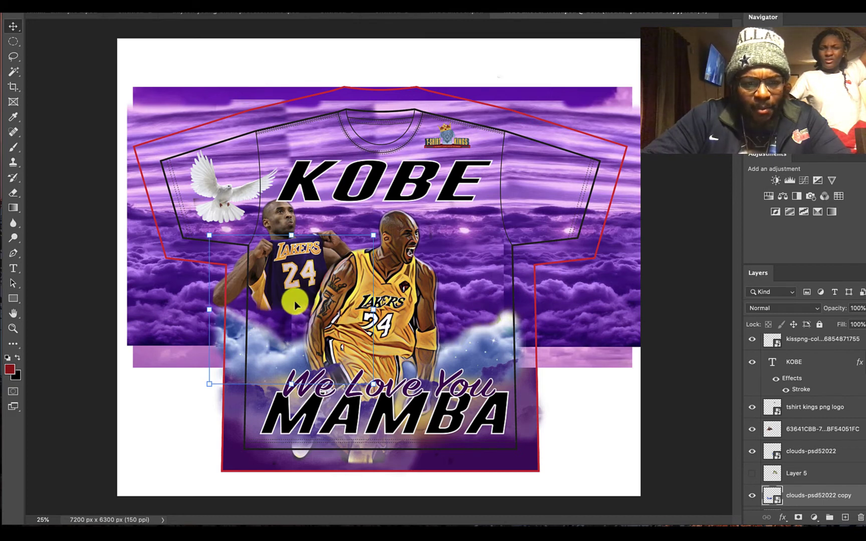
left_click_drag(294, 286, 303, 297)
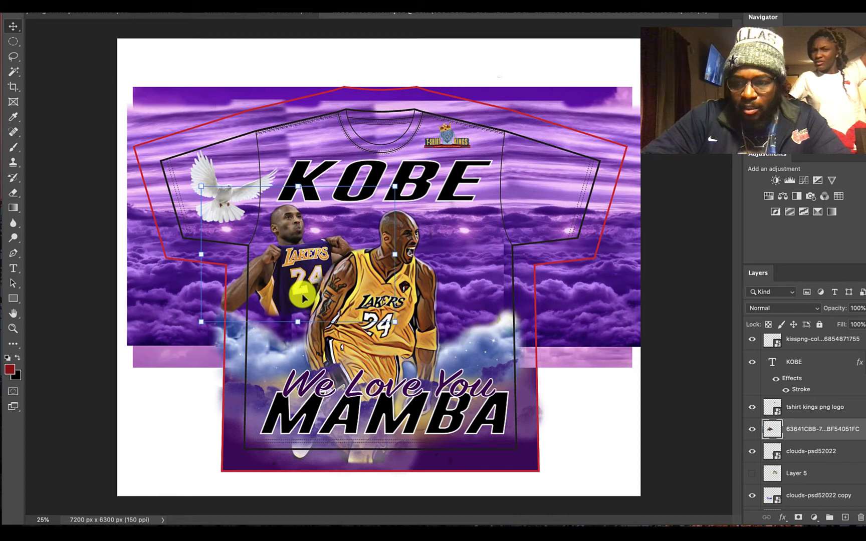
Duplicate the clouds-psd52022 layer, place the copy over the purple-jersey player's lower body, and stack it above that player's layer
left_click(484, 355)
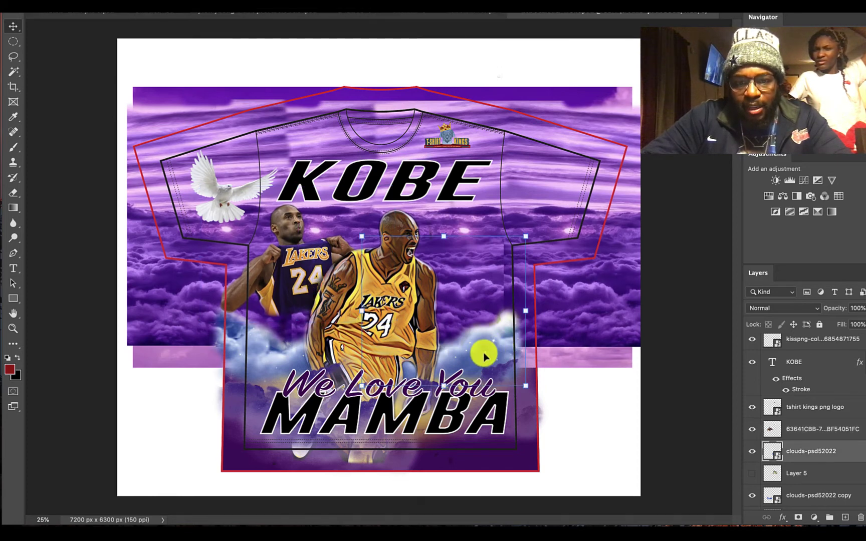
right_click(806, 446)
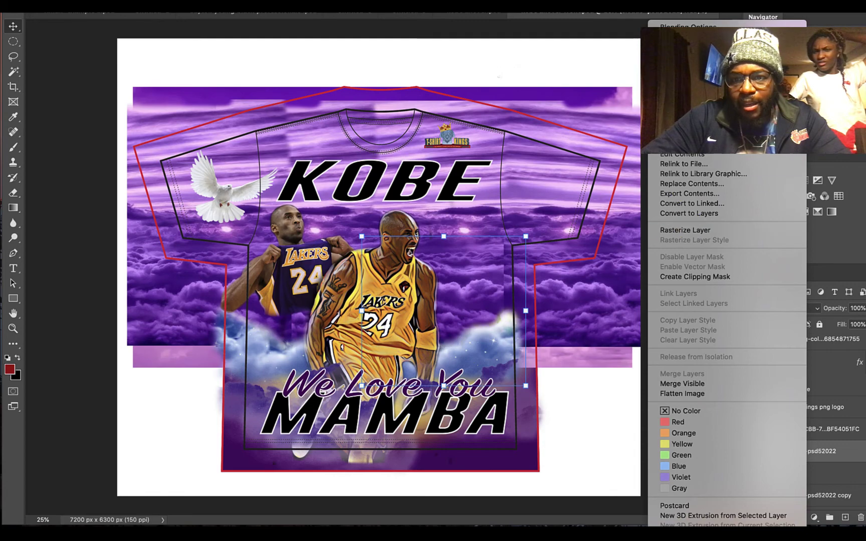
left_click(691, 67)
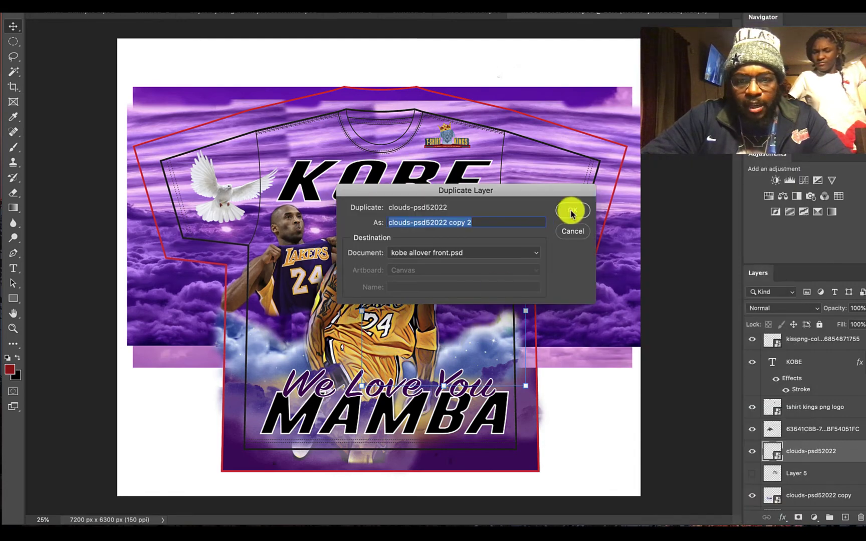
left_click(570, 210)
left_click_drag(483, 342, 346, 312)
left_click_drag(802, 447, 805, 424)
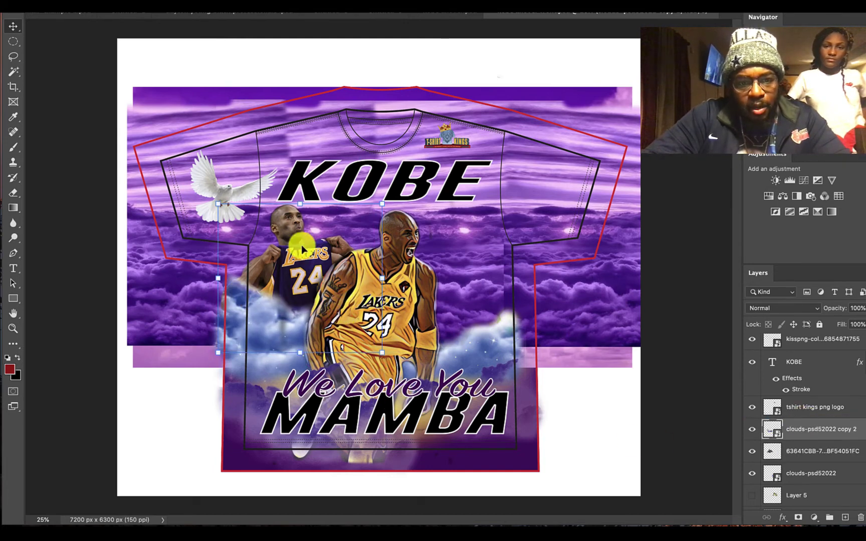
Lower the purple-jersey player slightly into the duplicated clouds and shift the yellow-jersey player slightly left and up
left_click_drag(302, 275, 302, 286)
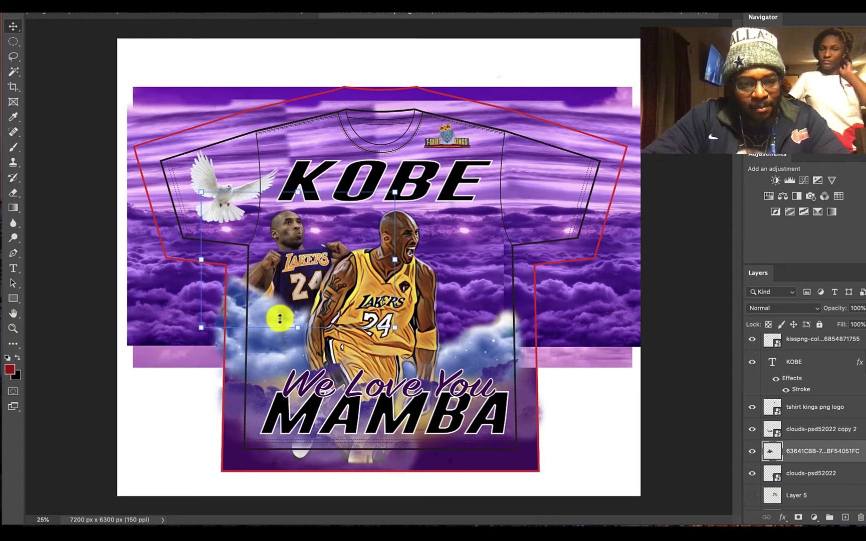
left_click(587, 427)
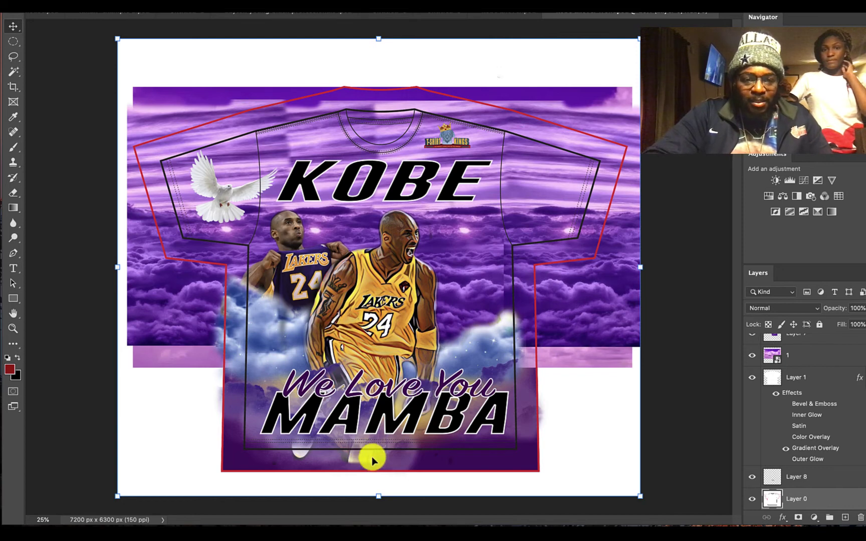
left_click(386, 345)
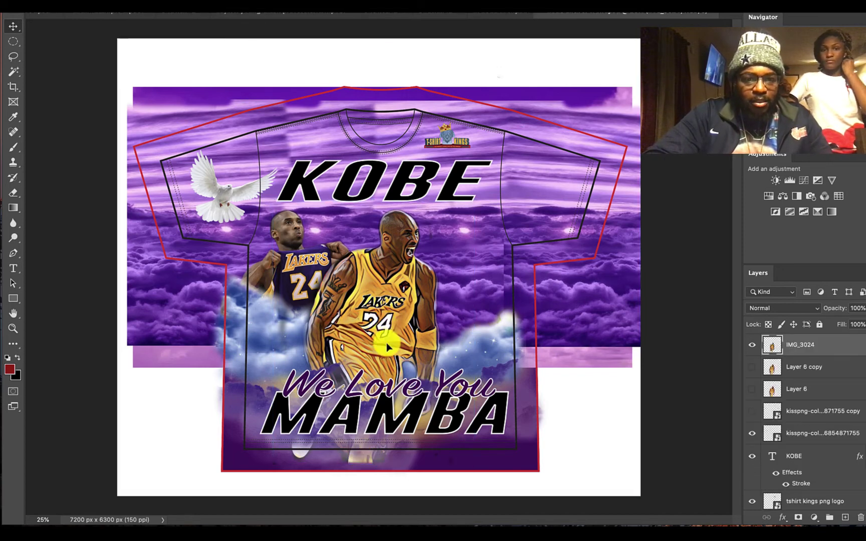
left_click_drag(385, 339, 382, 343)
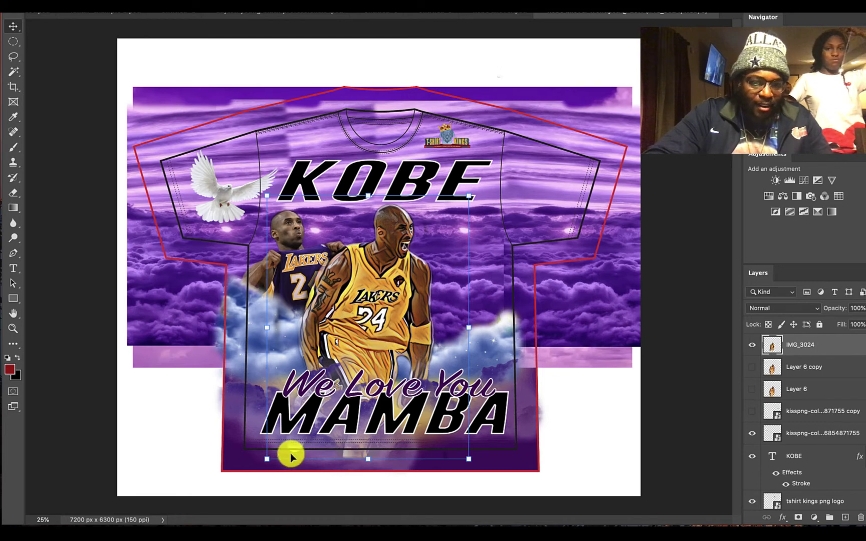
Resize the eraser brush and erase the yellow-jersey player's legs and feet showing below the MAMBA text on the IMG_3024 layer
left_click(12, 193)
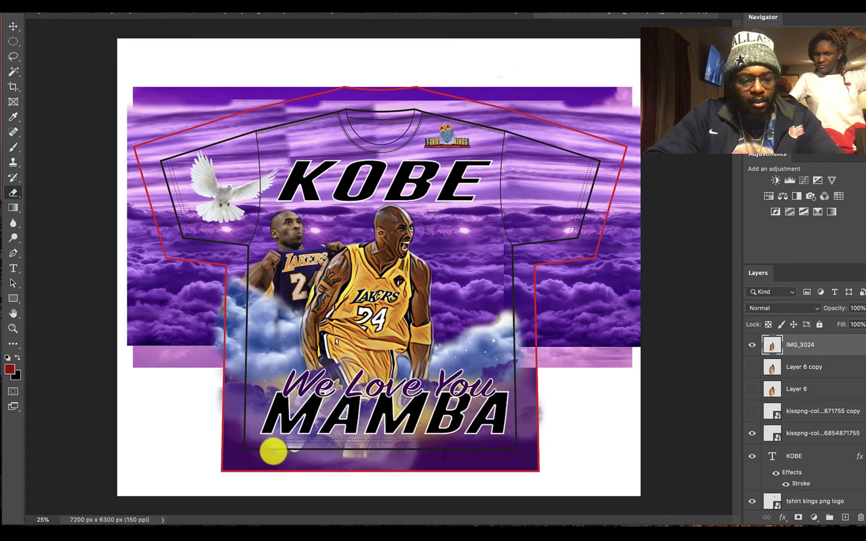
right_click(274, 452)
left_click_drag(360, 371, 406, 371)
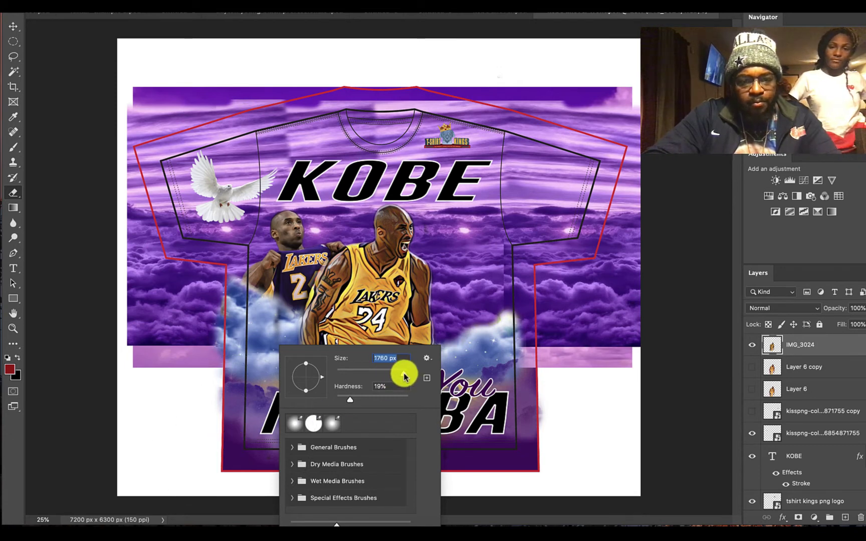
left_click_drag(403, 376, 381, 372)
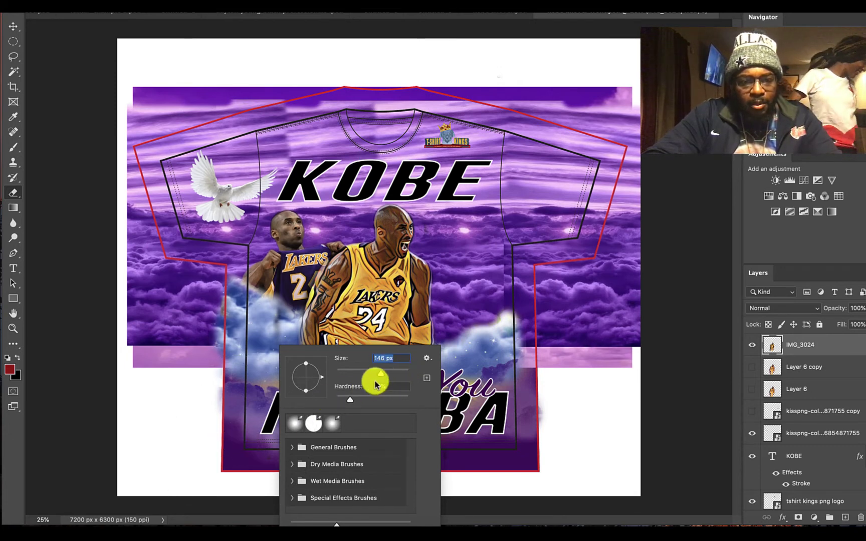
left_click_drag(395, 372, 401, 372)
left_click(241, 431)
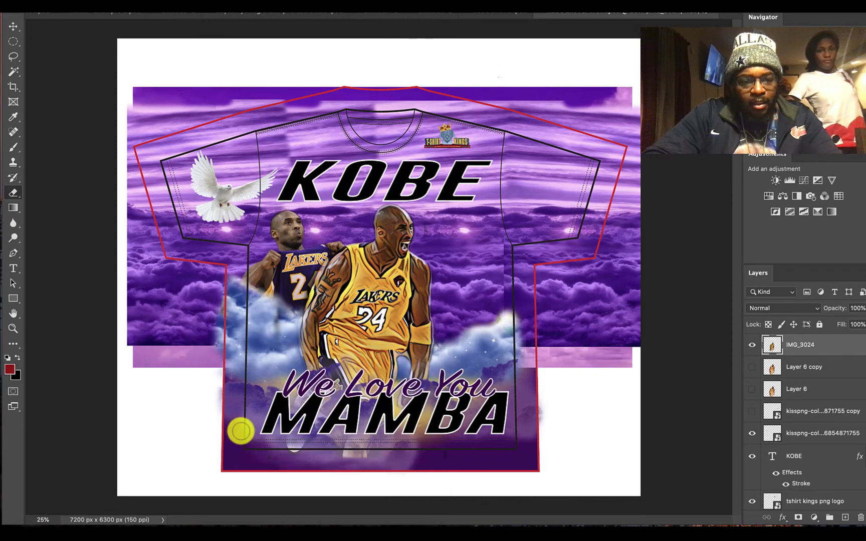
mouse_move(241, 431)
left_mouse_down()
mouse_move(299, 445)
mouse_move(305, 429)
mouse_move(380, 445)
mouse_move(337, 459)
mouse_move(400, 430)
mouse_move(375, 474)
mouse_move(419, 437)
mouse_move(398, 467)
mouse_move(469, 454)
left_mouse_up()
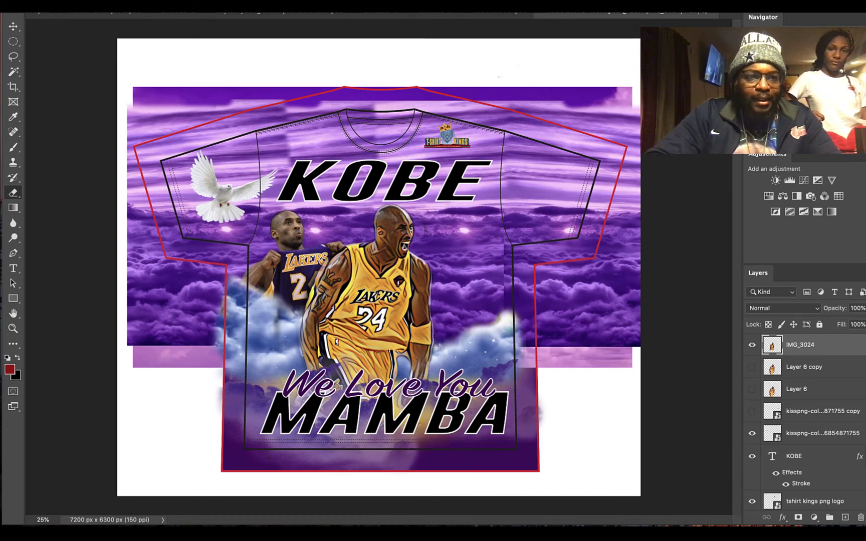
left_click(14, 26)
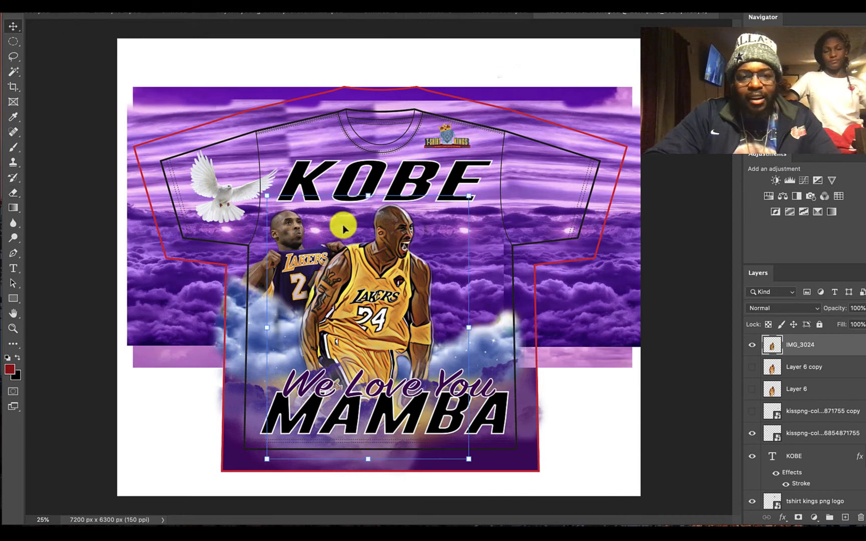
left_click(578, 425)
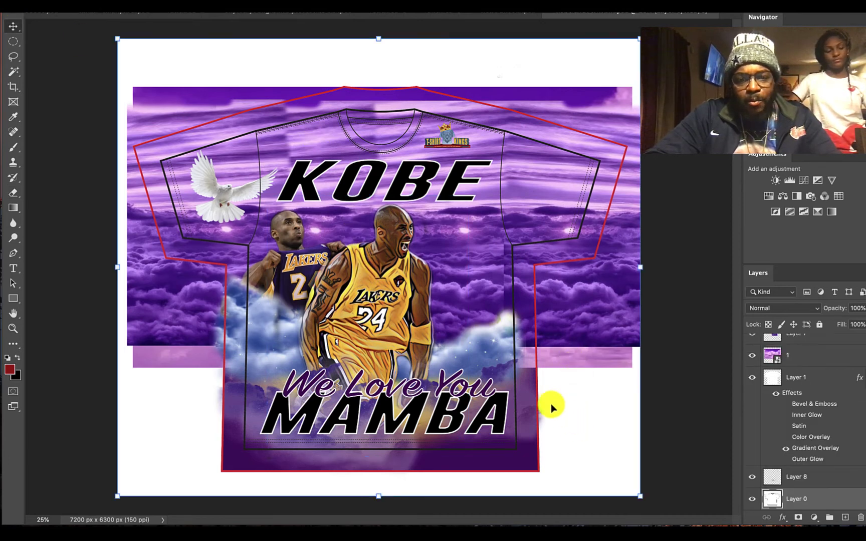
left_click(305, 277)
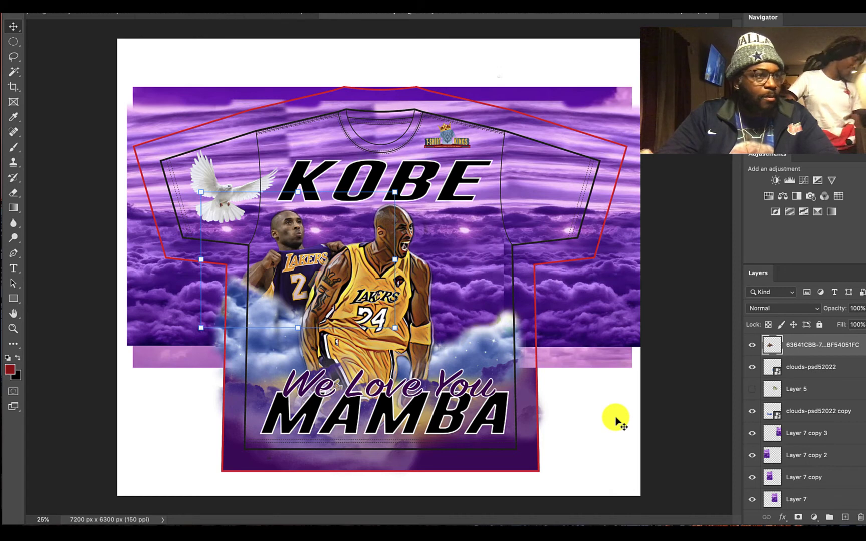
left_click(575, 434)
left_click(398, 302)
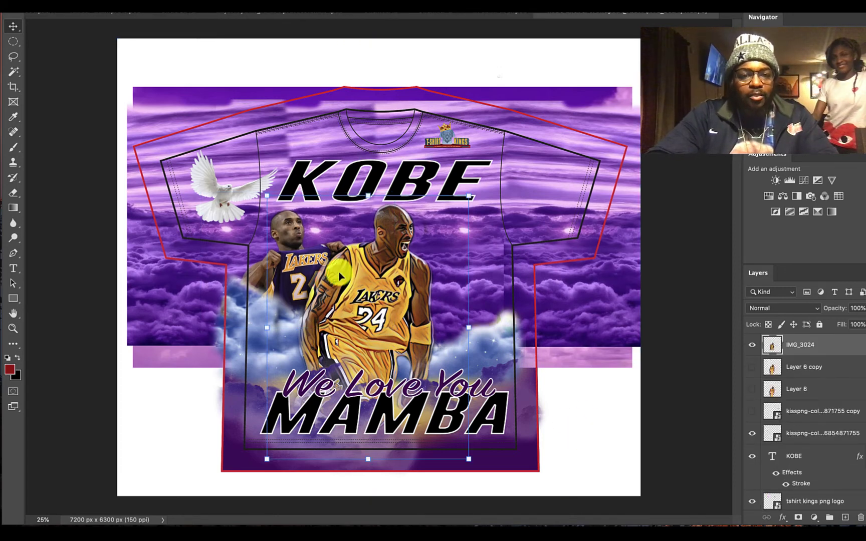
left_click(297, 254)
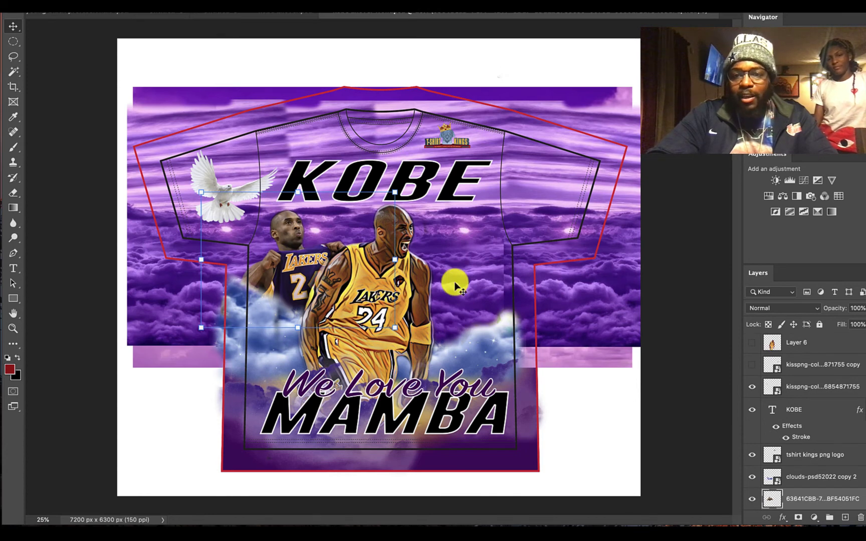
Find the hidden Layer 5 trophy player image below the clouds-psd52022 layer and make it visible
scroll(805, 426, "up", 3)
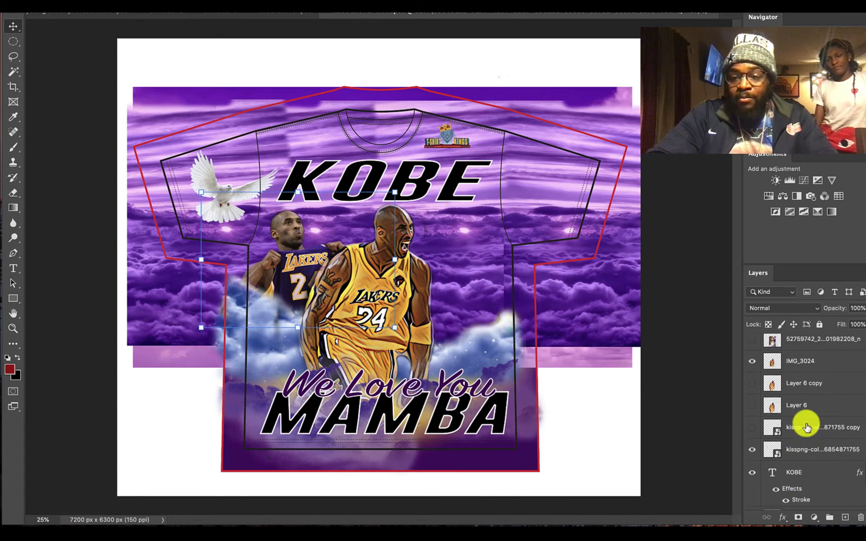
scroll(806, 427, "up", 2)
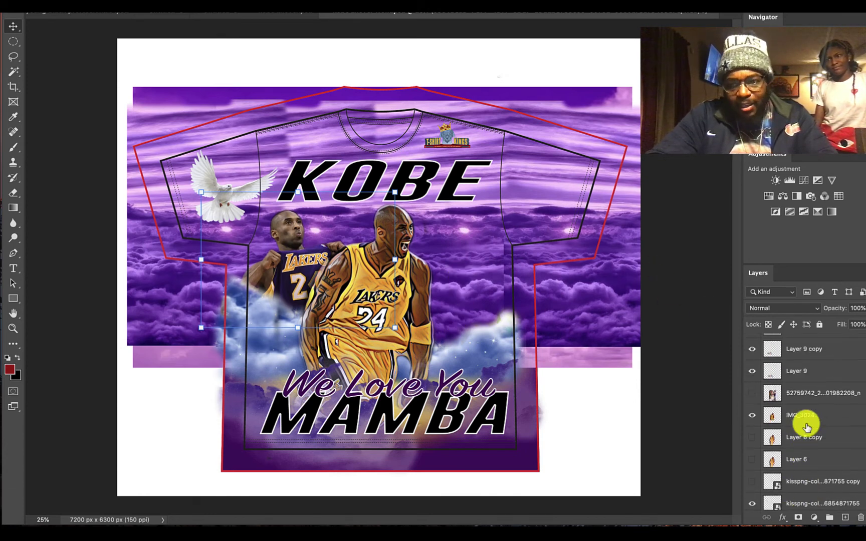
scroll(806, 427, "up", 3)
scroll(806, 427, "up", 6)
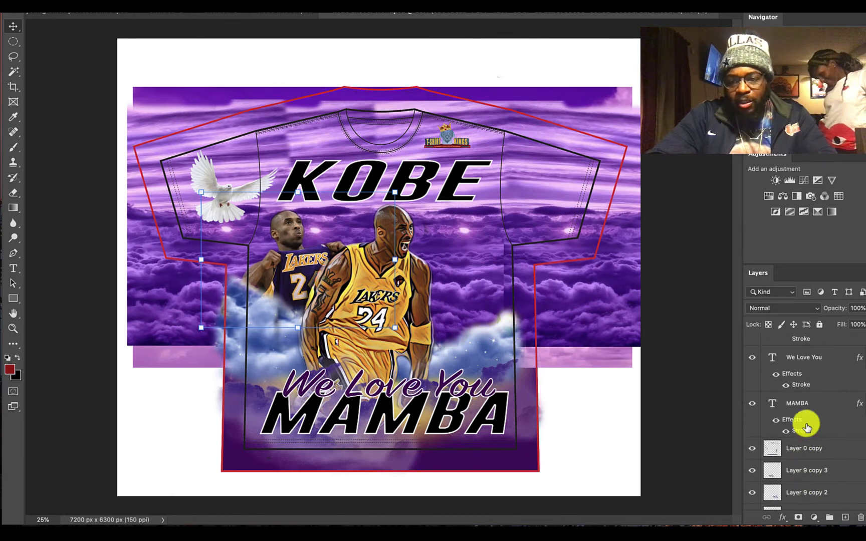
scroll(806, 428, "down", 8)
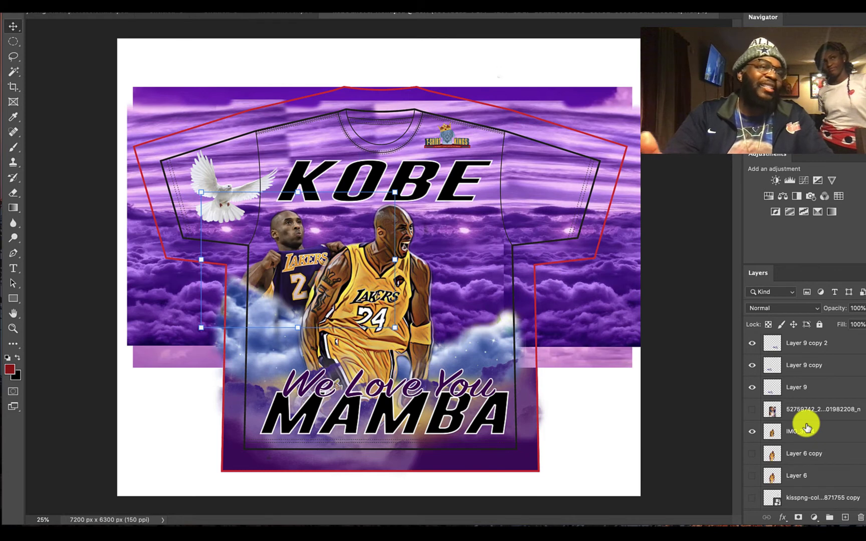
scroll(806, 427, "down", 1)
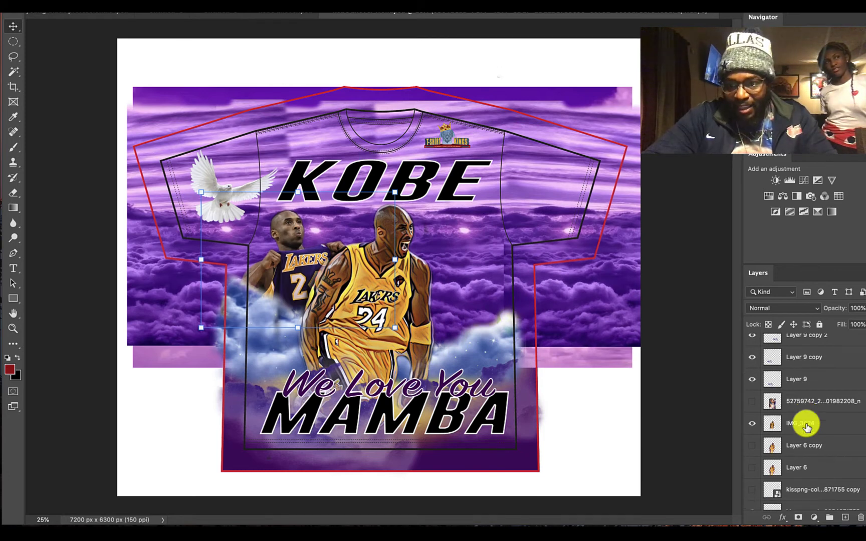
scroll(807, 427, "down", 5)
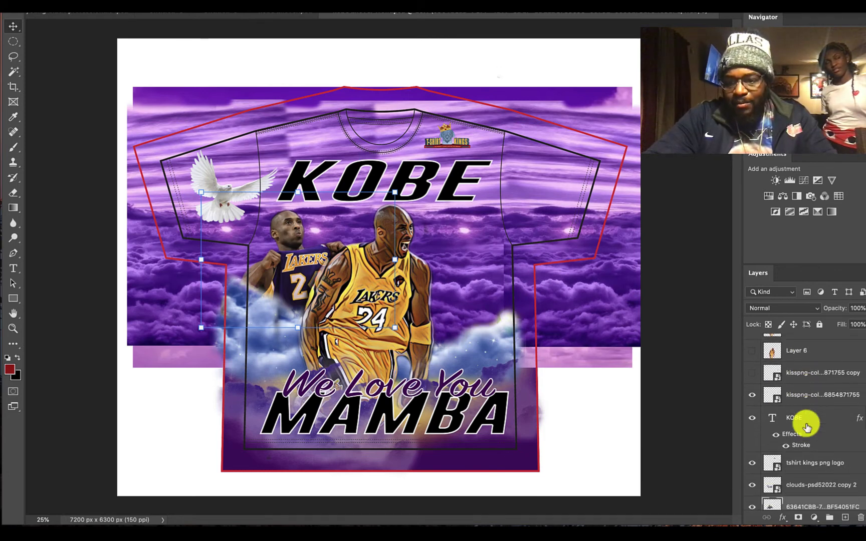
scroll(807, 428, "down", 2)
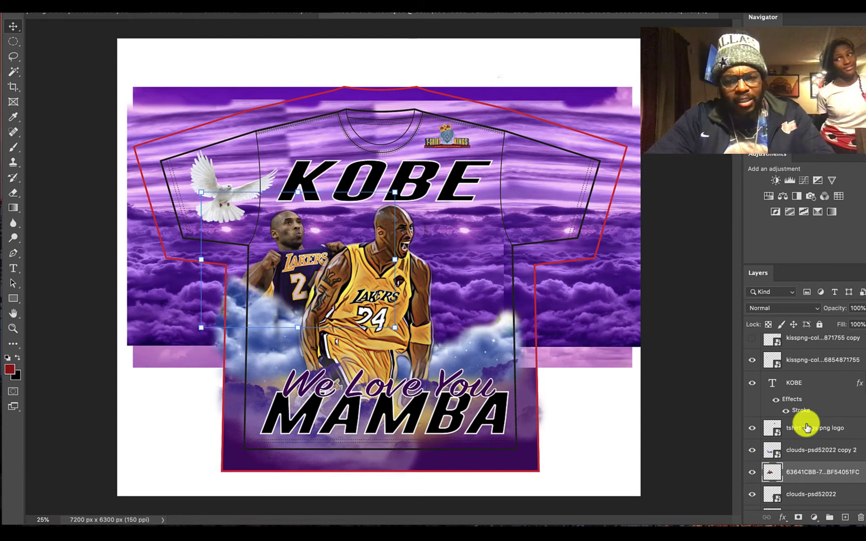
scroll(807, 427, "down", 4)
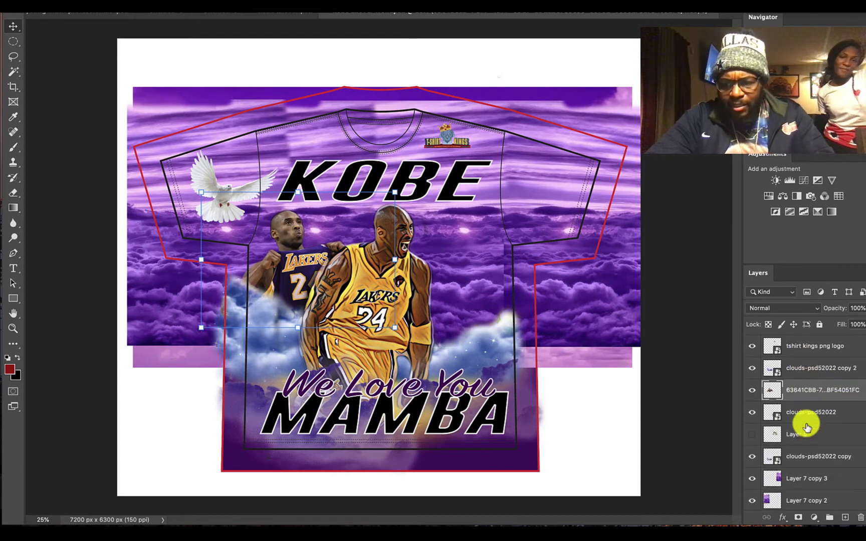
left_click(752, 434)
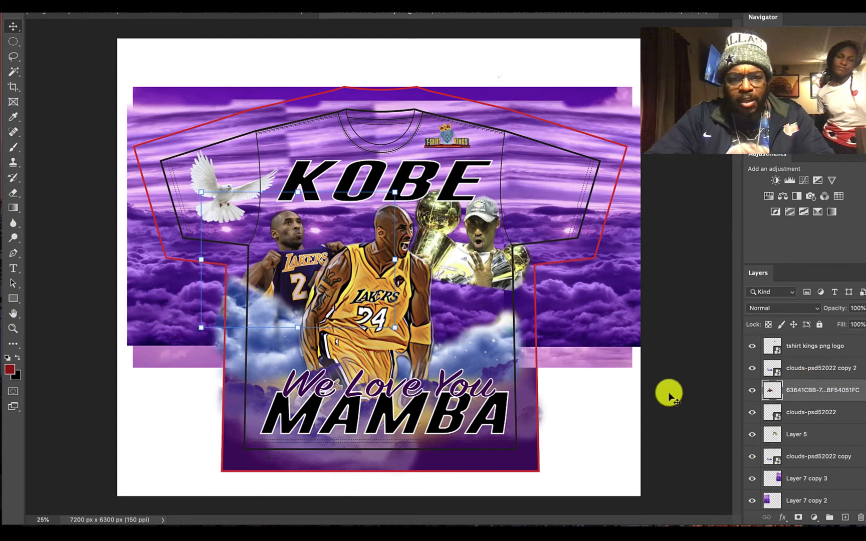
Enlarge the trophy player image on Layer 5 to about 2548 × 1732 px and move it down, clear of the KOBE text
left_click(482, 253)
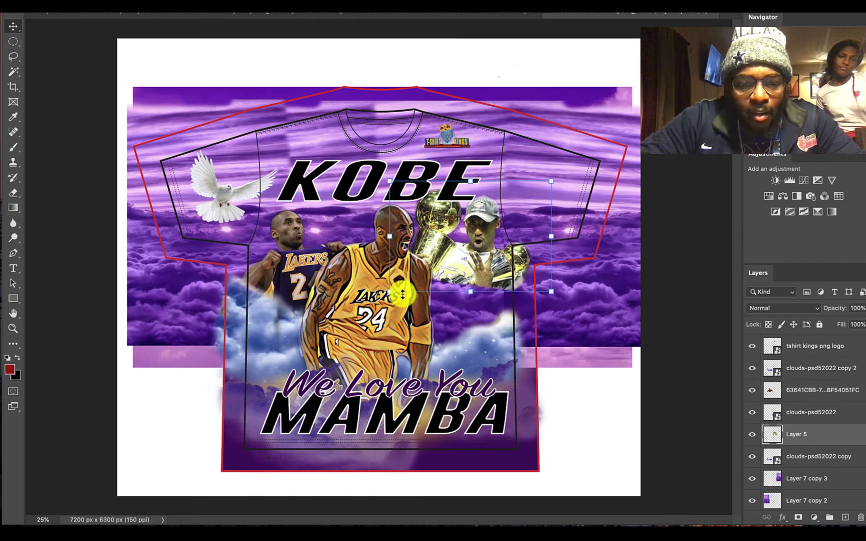
left_click_drag(390, 292, 366, 307)
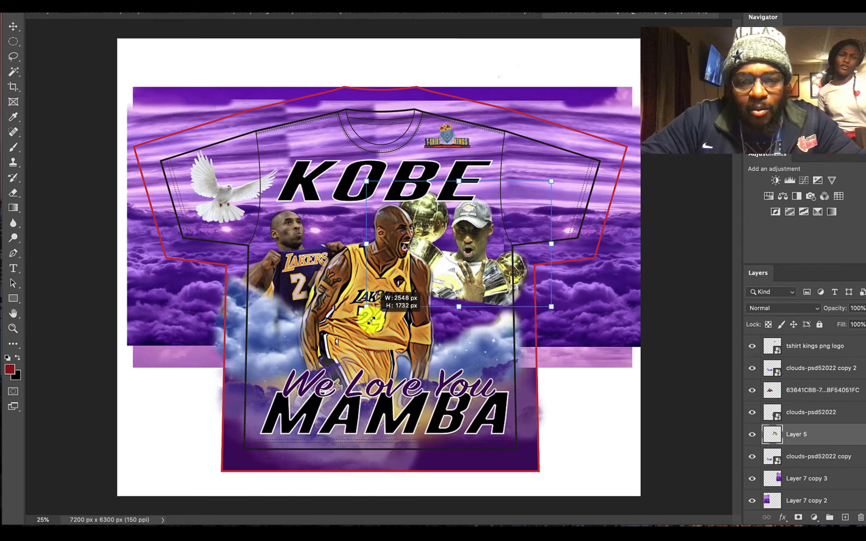
left_click_drag(464, 249, 464, 258)
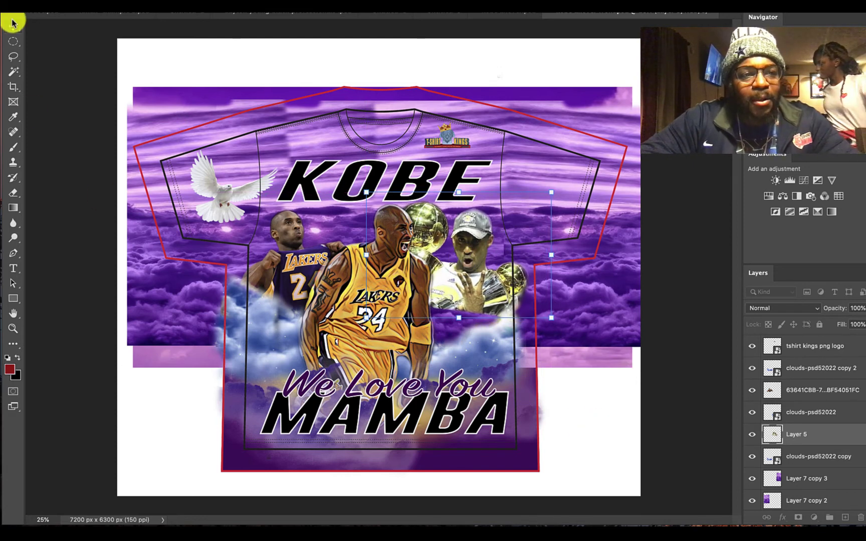
Move the yellow-jersey player slightly left and down beside the trophies, and select the trophy player's Layer 5
left_click_drag(418, 309, 397, 301)
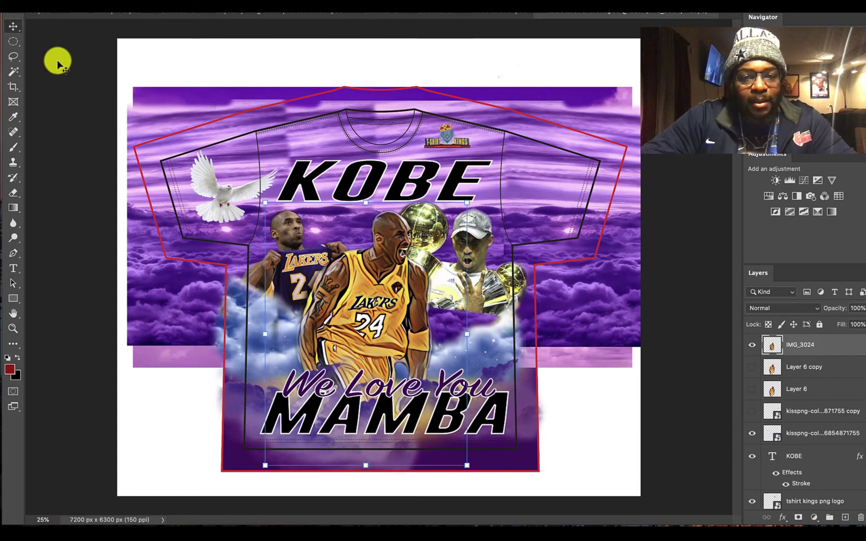
key("Return")
left_click(460, 230)
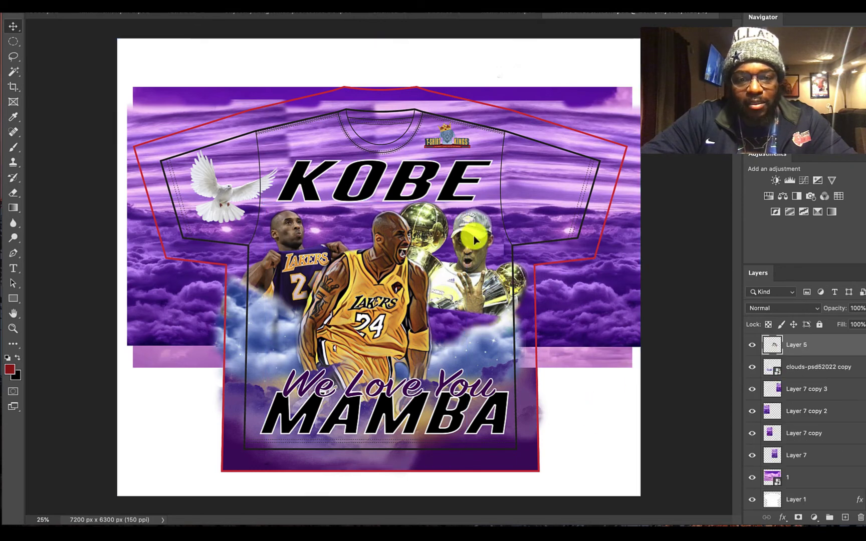
Move the trophy player image on Layer 5 slightly right and down, further from the yellow-jersey player's face
left_click_drag(474, 236, 484, 249)
key("ctrl+t")
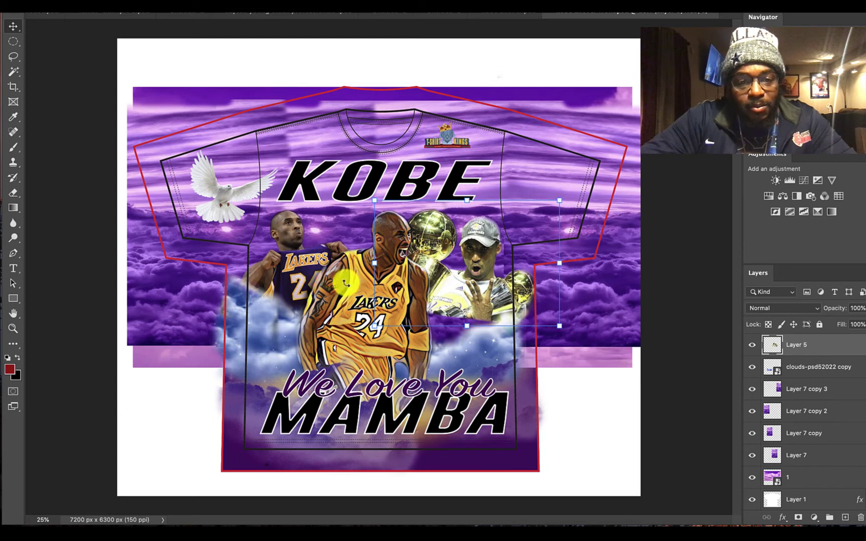
Try the yellow-jersey player on the IMG_3024 layer slightly further left, and bring him back between the other two players
left_click(374, 286)
left_click_drag(373, 286, 367, 286)
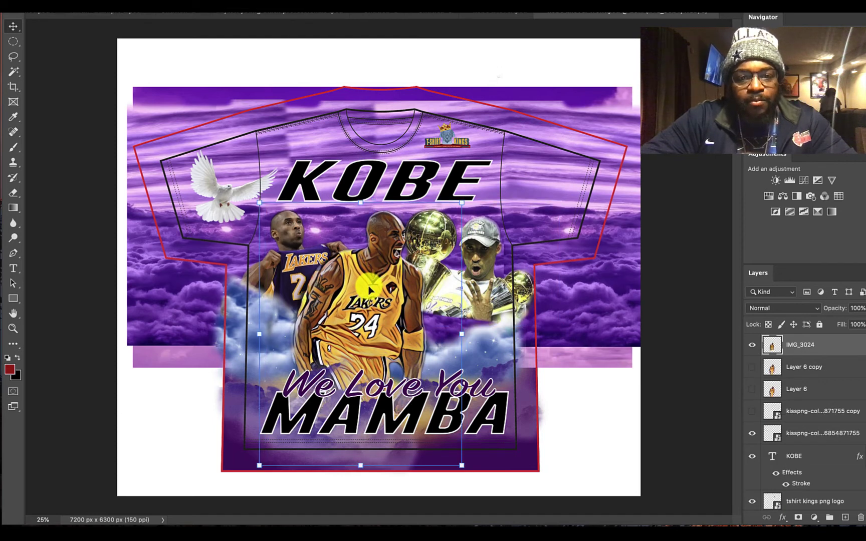
left_click(621, 429)
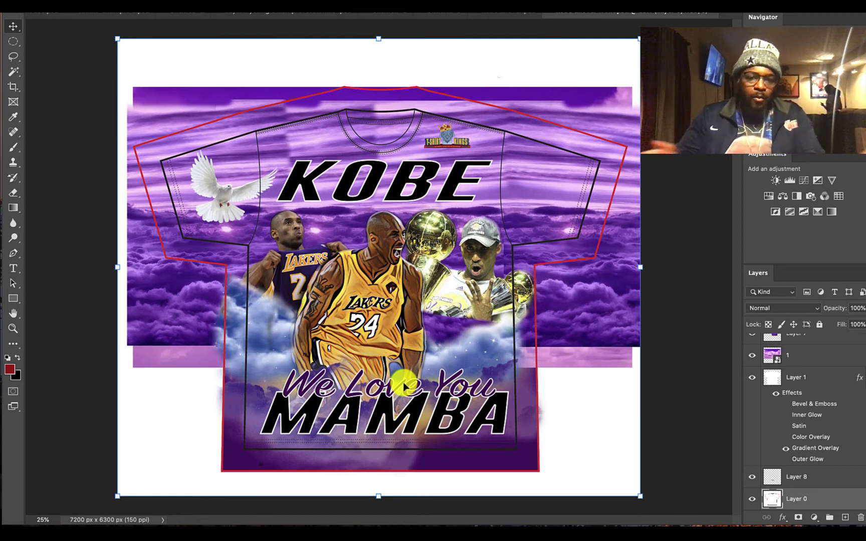
left_click(381, 288)
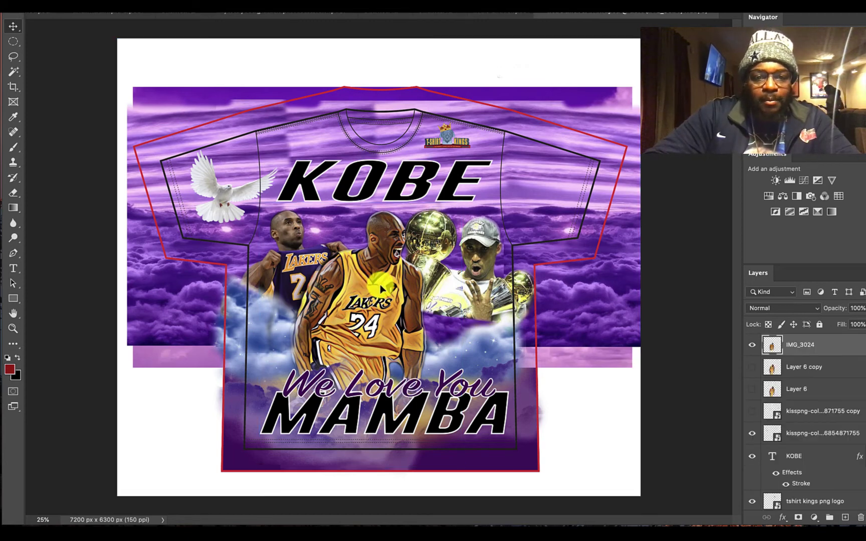
mouse_move(381, 288)
left_mouse_down()
mouse_move(392, 290)
mouse_move(385, 286)
left_mouse_up()
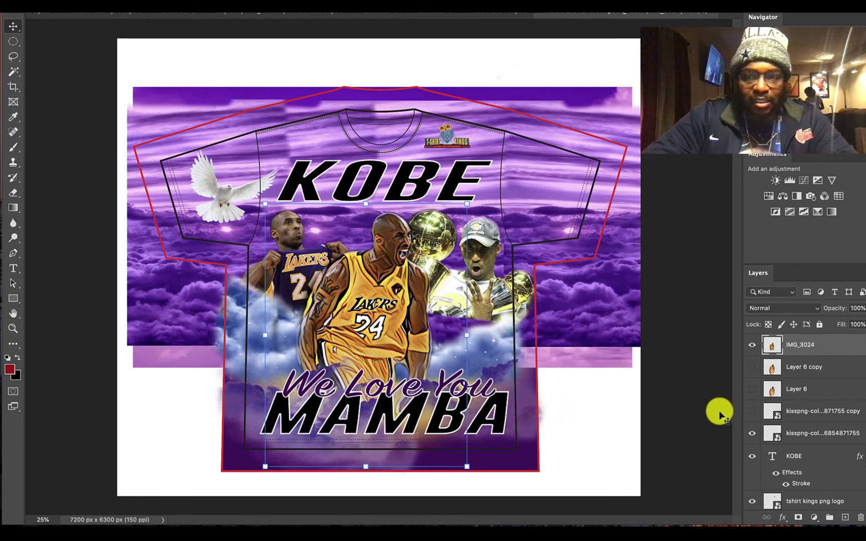
Make the hidden Never Forgotten text layer and the hidden kisspng dove copy layer visible
scroll(795, 429, "down", 6)
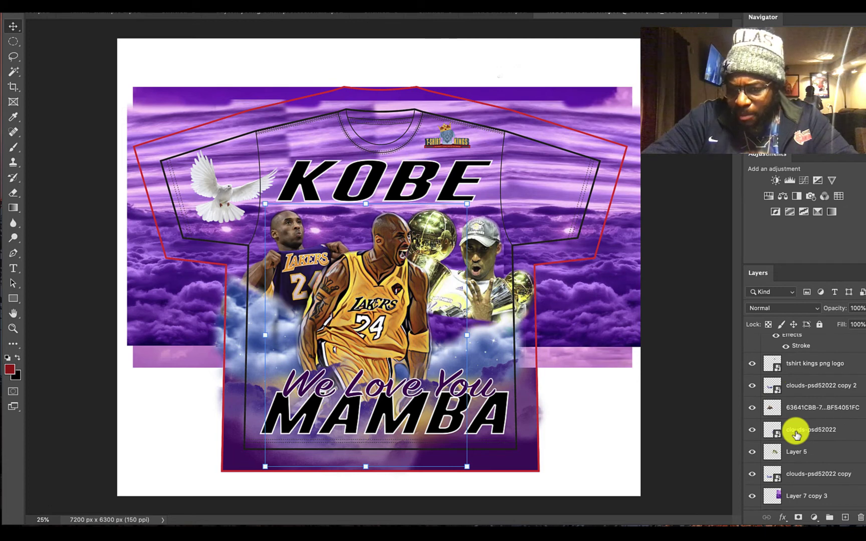
scroll(796, 434, "up", 10)
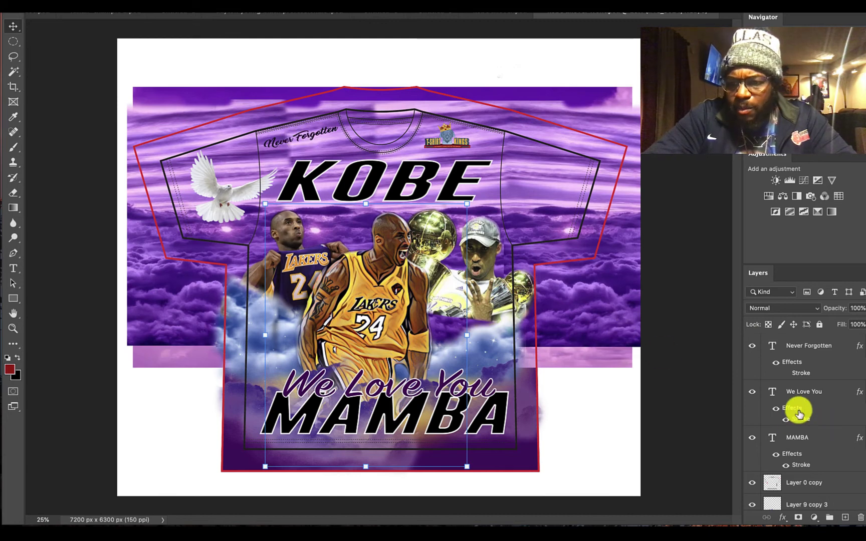
scroll(815, 420, "down", 5)
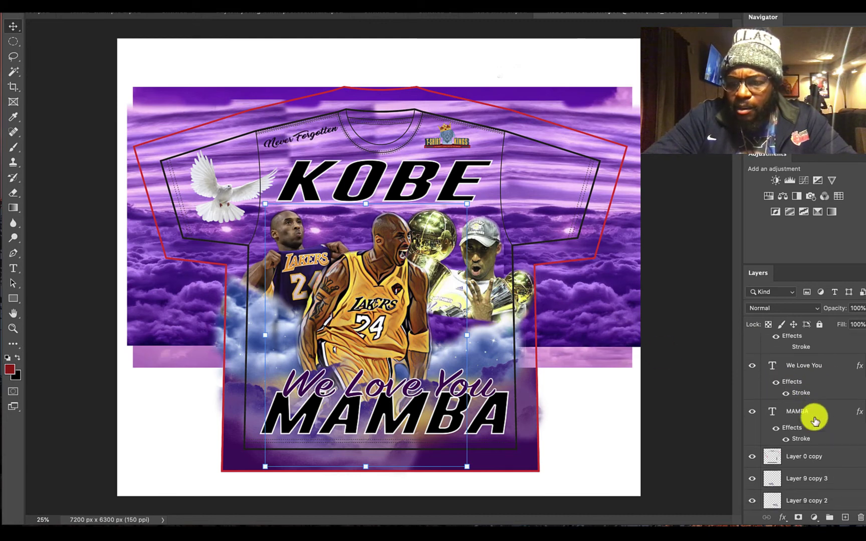
scroll(815, 420, "down", 5)
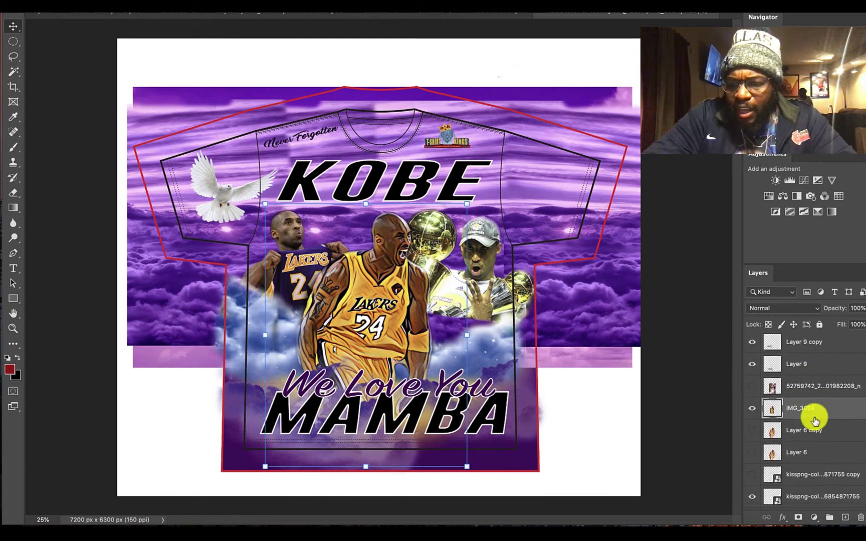
scroll(815, 420, "down", 1)
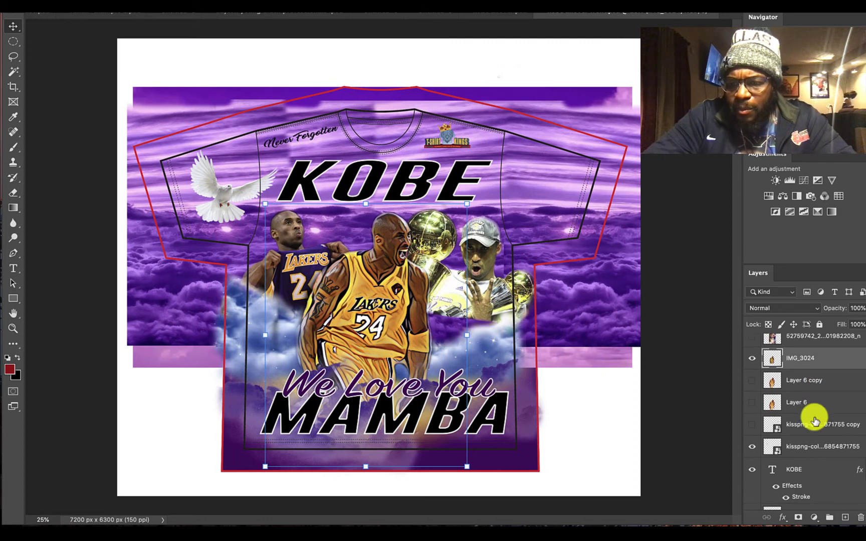
scroll(815, 420, "down", 1)
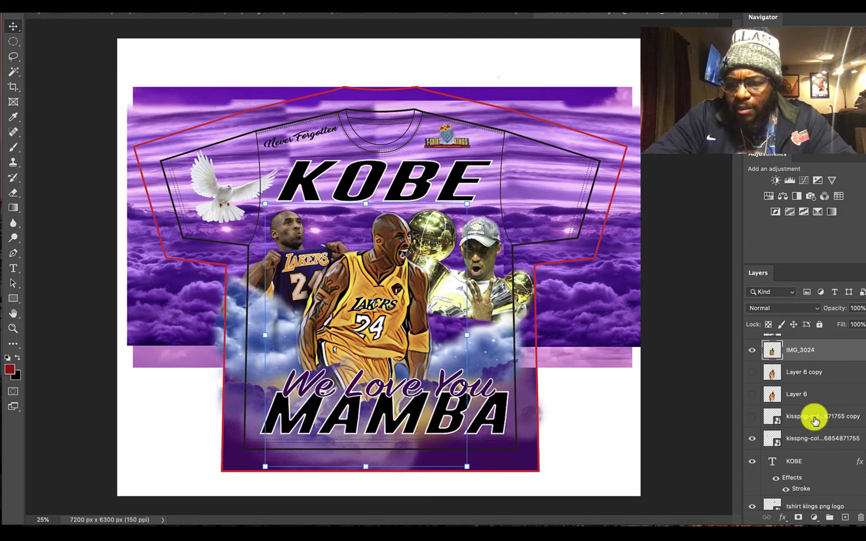
left_click(752, 417)
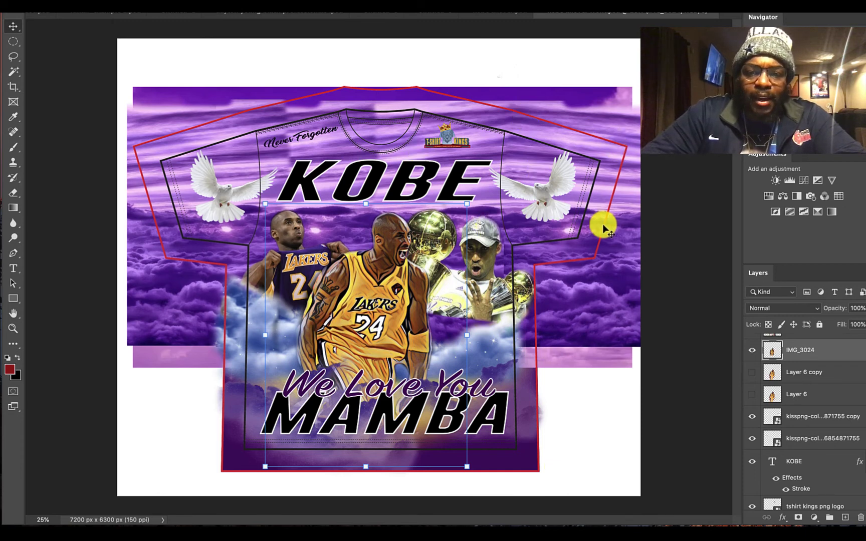
left_click(164, 429)
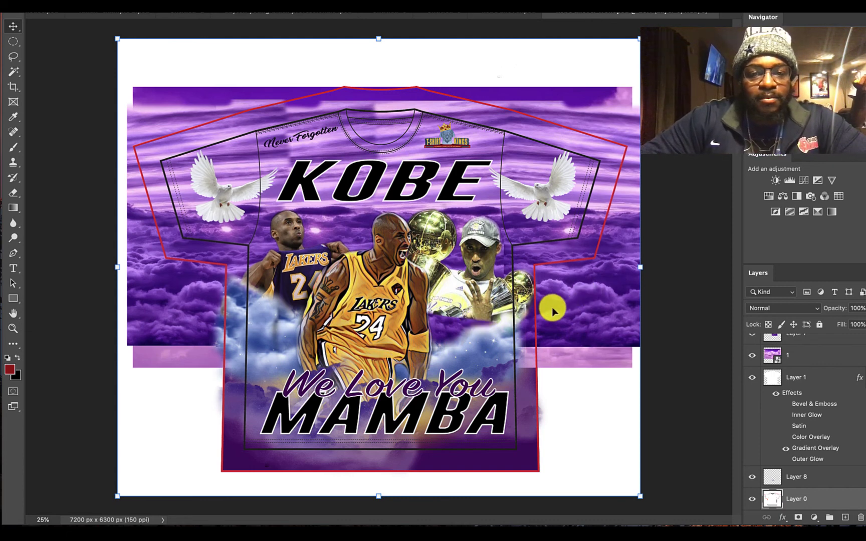
left_click(550, 198)
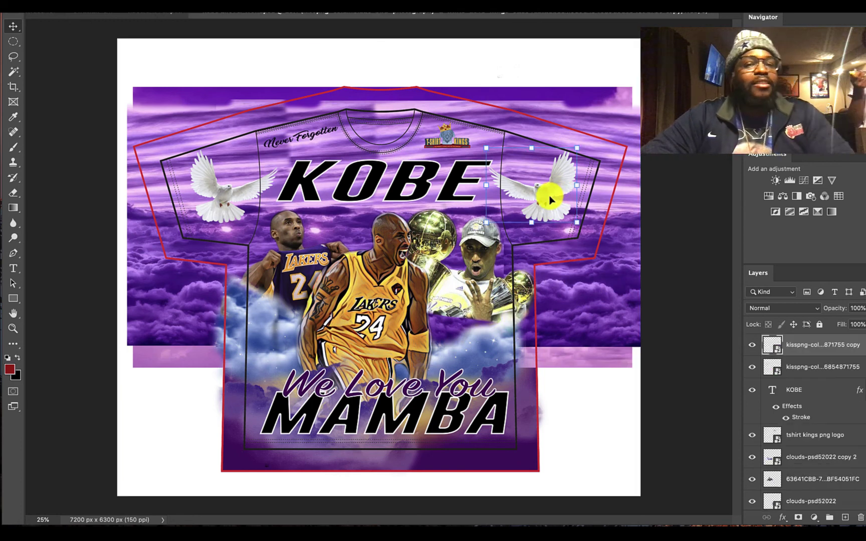
left_click(600, 395)
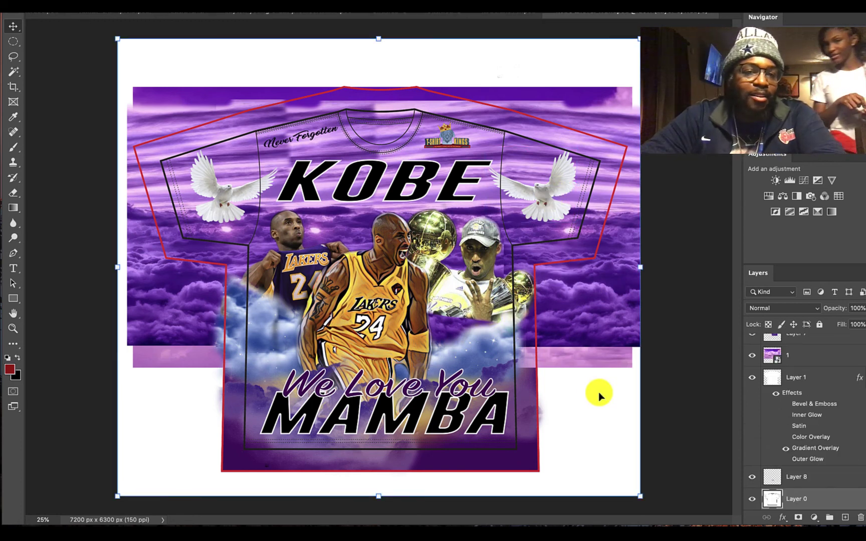